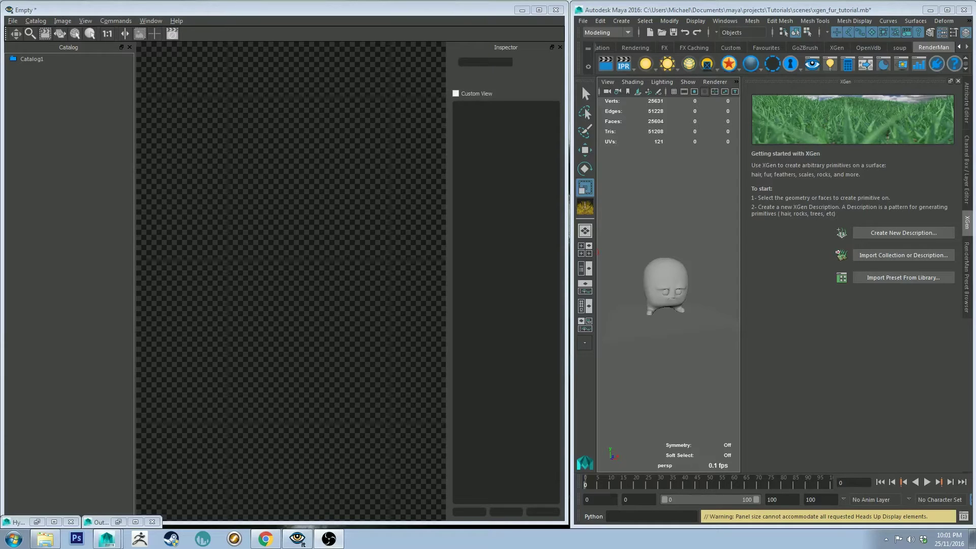
Bring back the Explorer window on the maya 2016 folder and select maya.env
left_click(703, 9)
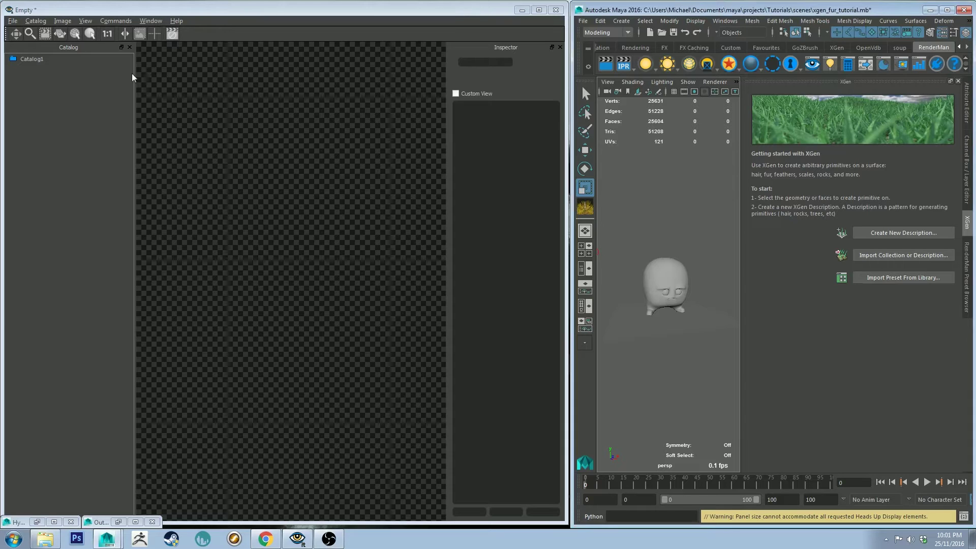
key("alt+Tab")
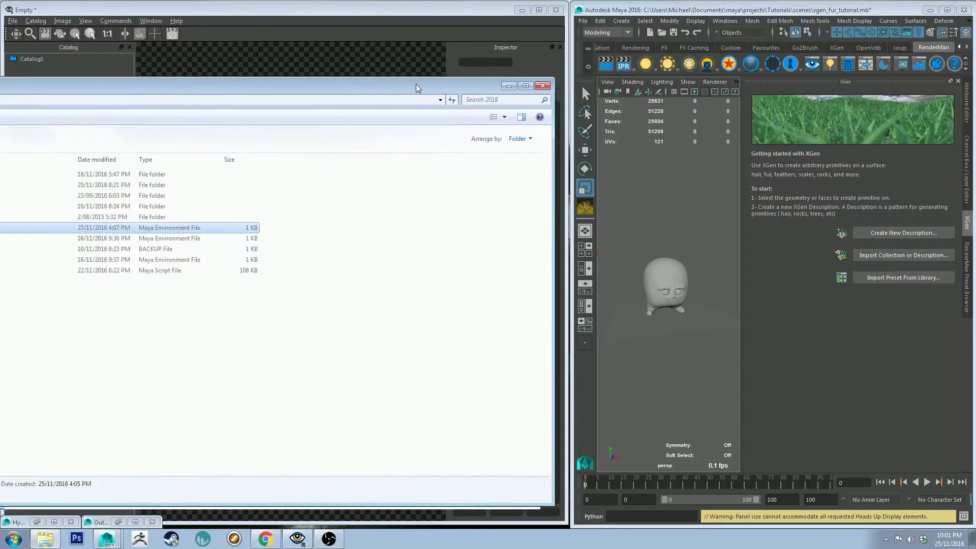
left_click(298, 279)
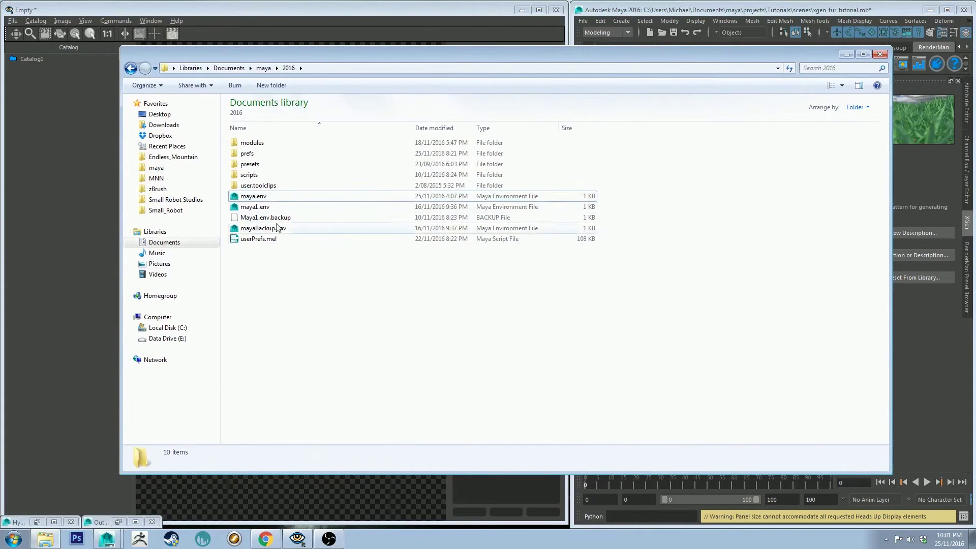
left_click(270, 197)
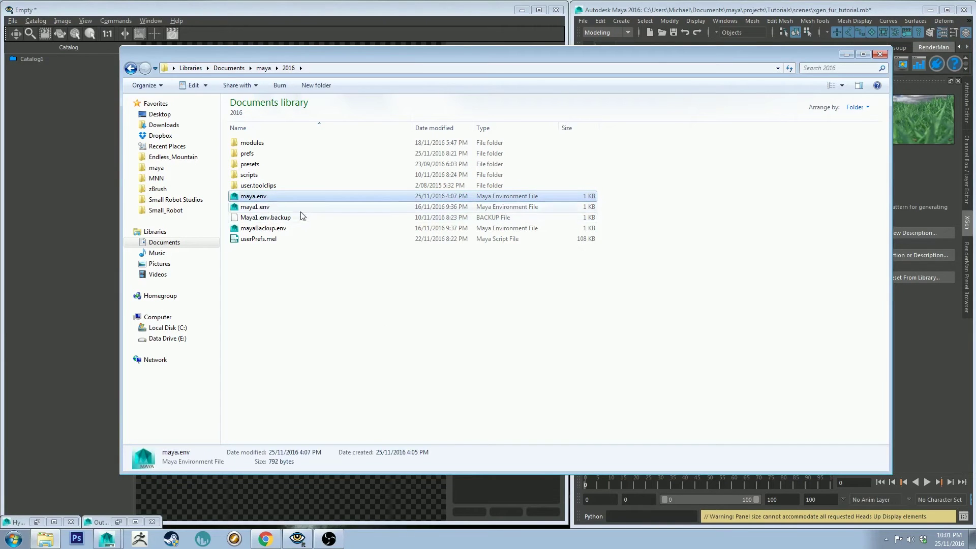
left_click(346, 262)
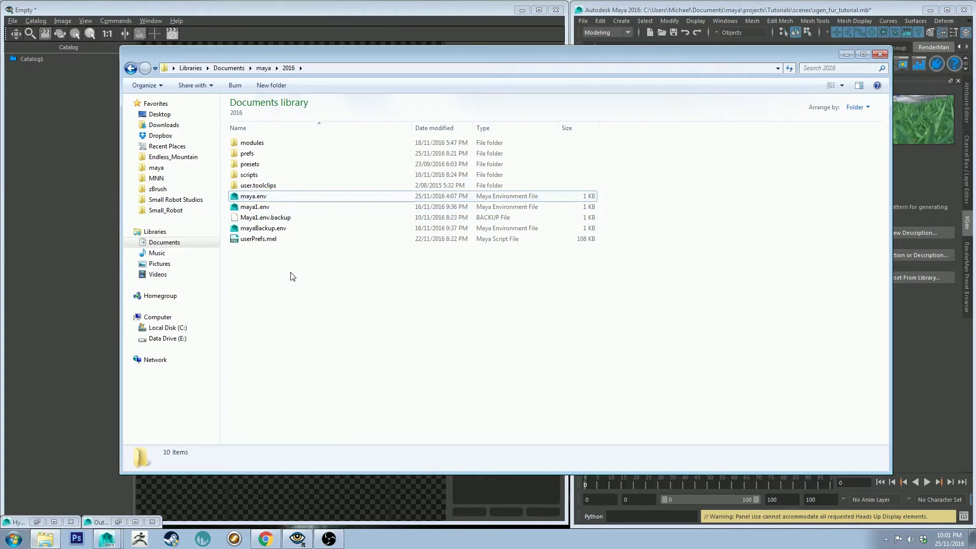
left_click(273, 198)
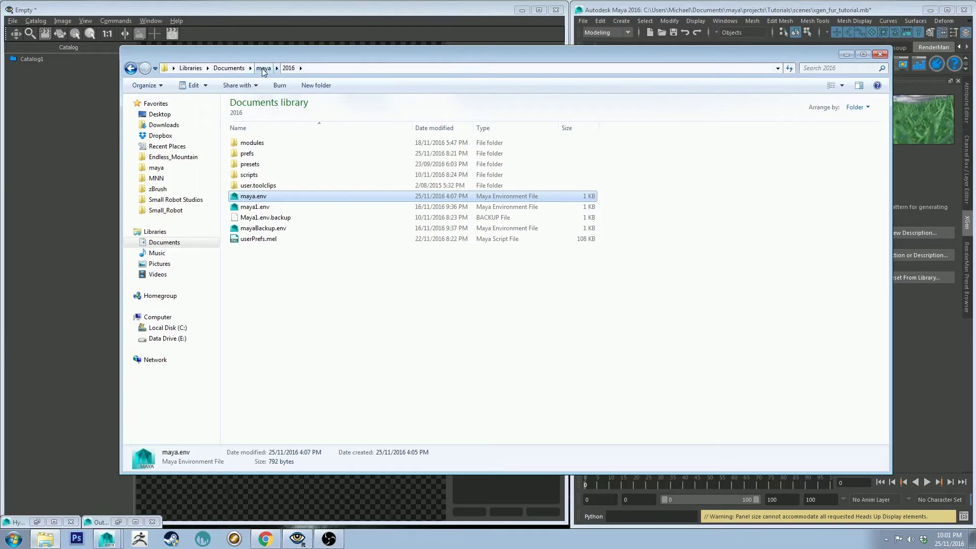
Open maya.env's right-click menu to edit it with Notepad++
right_click(251, 198)
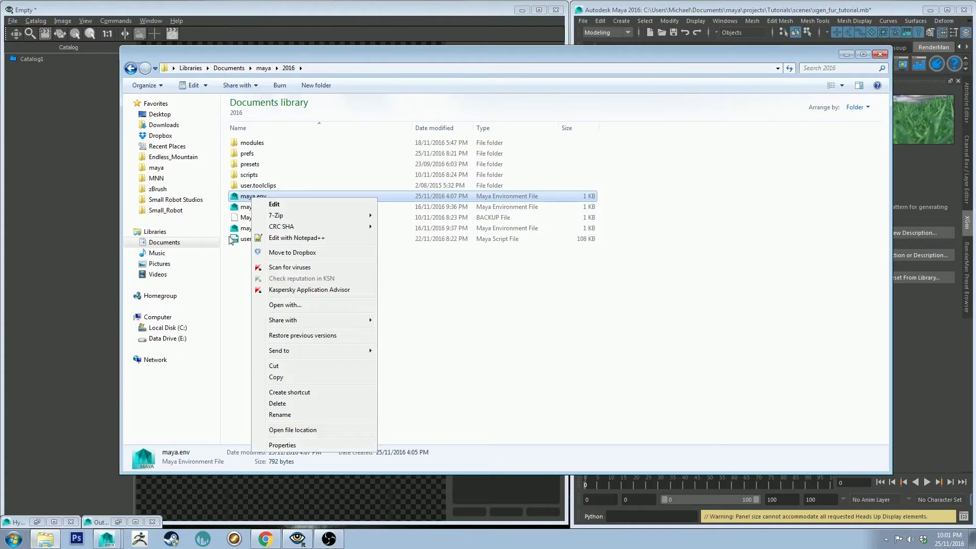
left_click(233, 272)
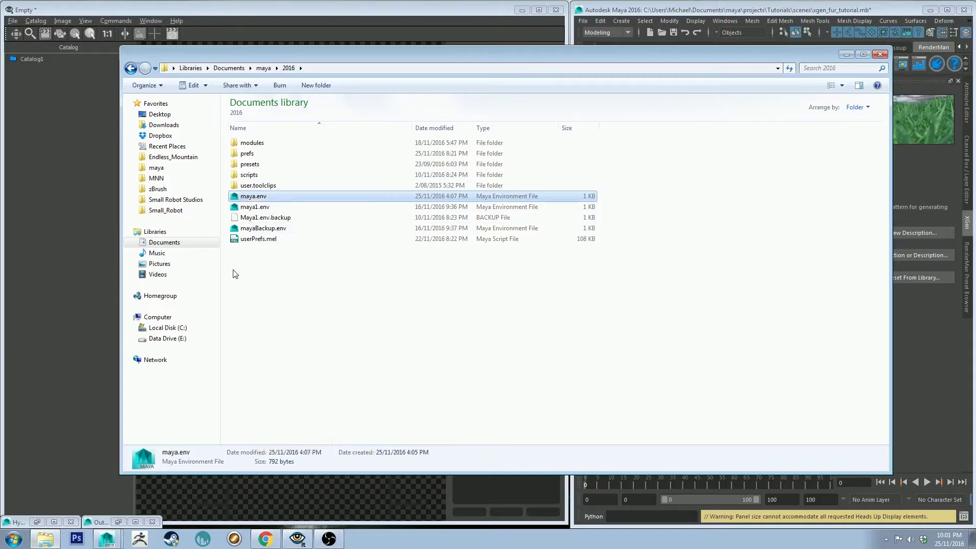
left_click(233, 273)
left_click(256, 198)
right_click(258, 200)
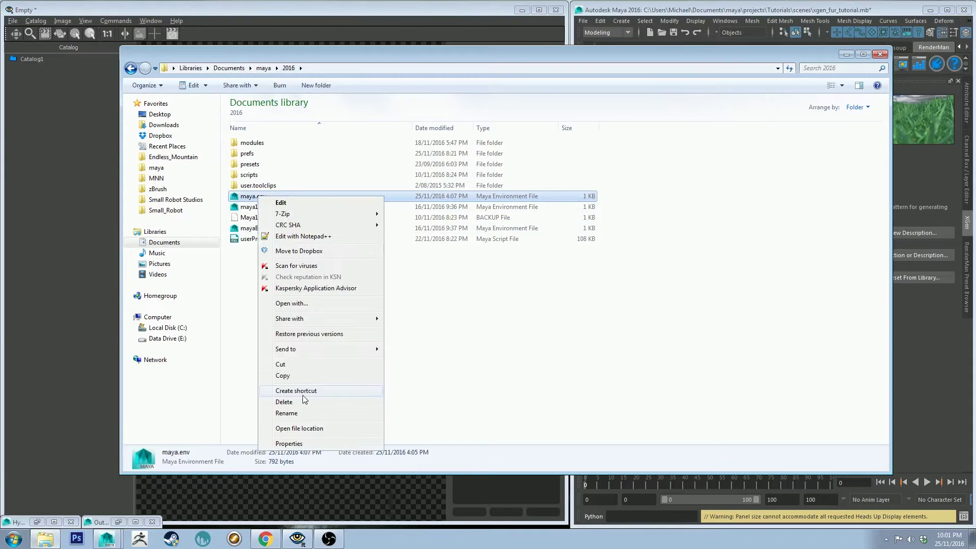
left_click(304, 236)
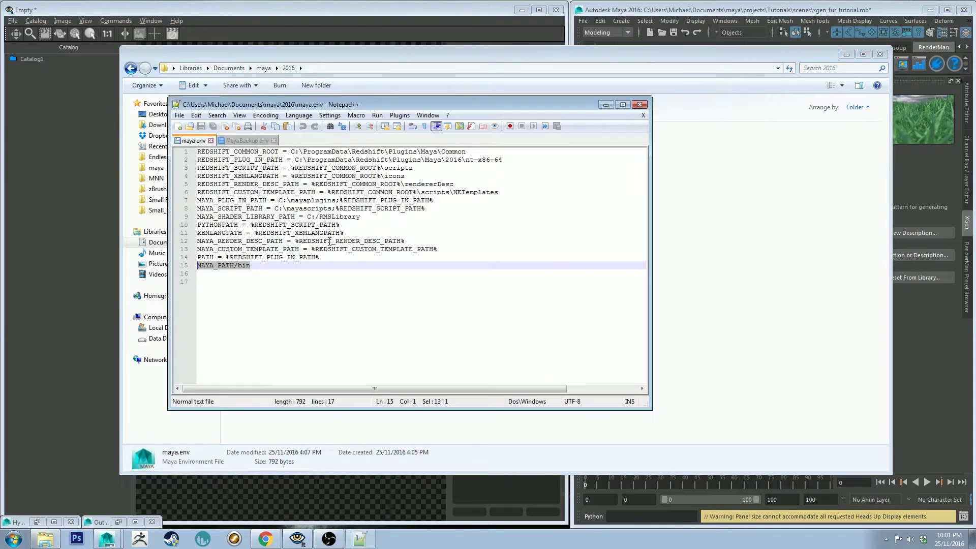
left_click_drag(383, 104, 449, 105)
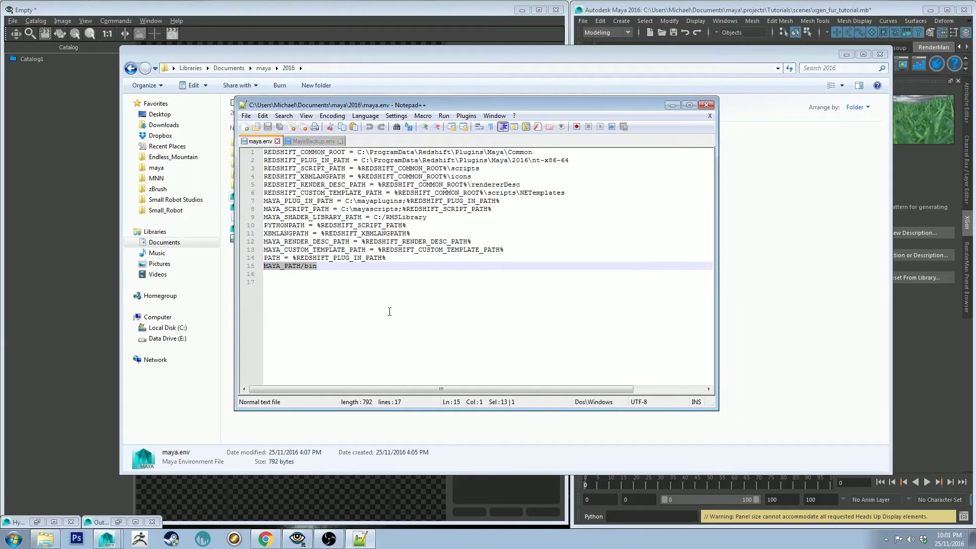
left_click(340, 268)
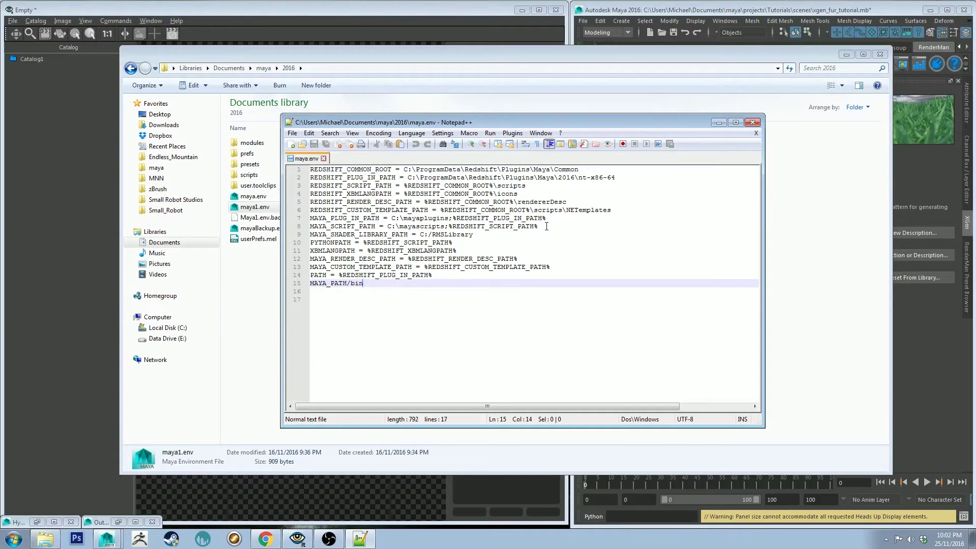
left_click(445, 225)
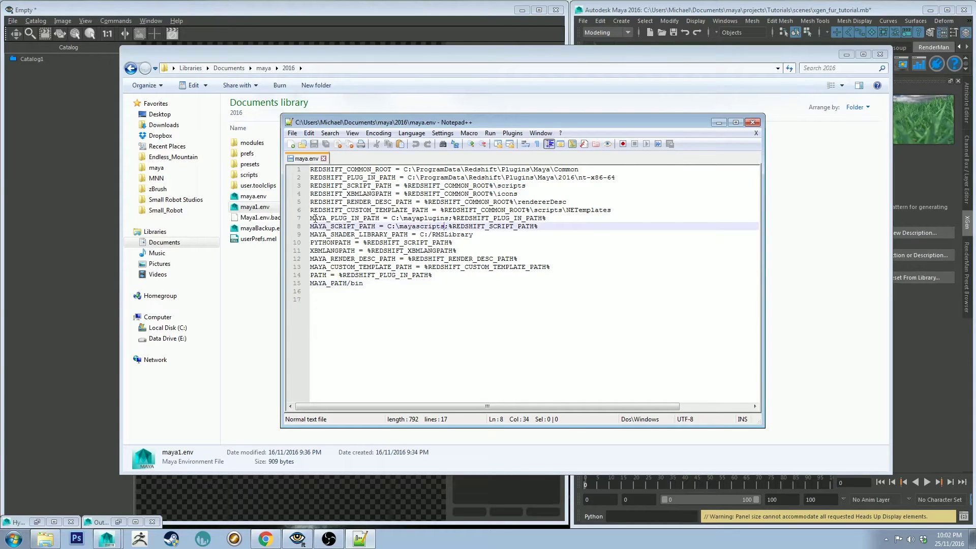
left_click_drag(314, 218, 379, 218)
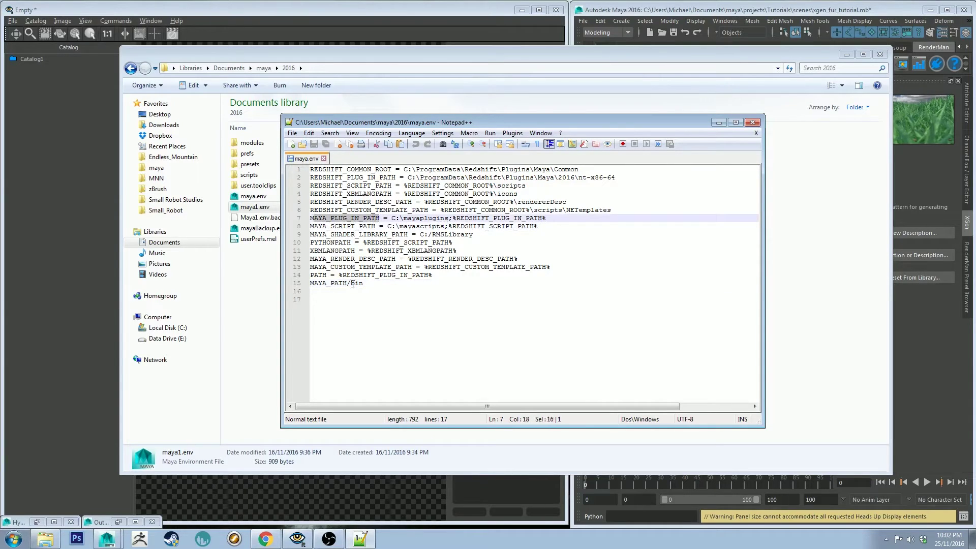
left_click(371, 283)
left_click_drag(371, 283, 311, 283)
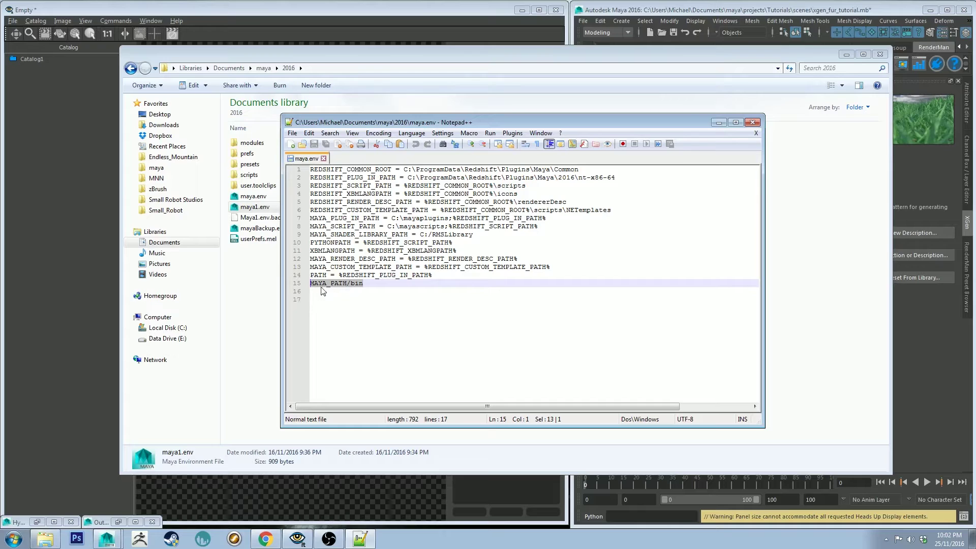
left_click(327, 283)
left_click(374, 286)
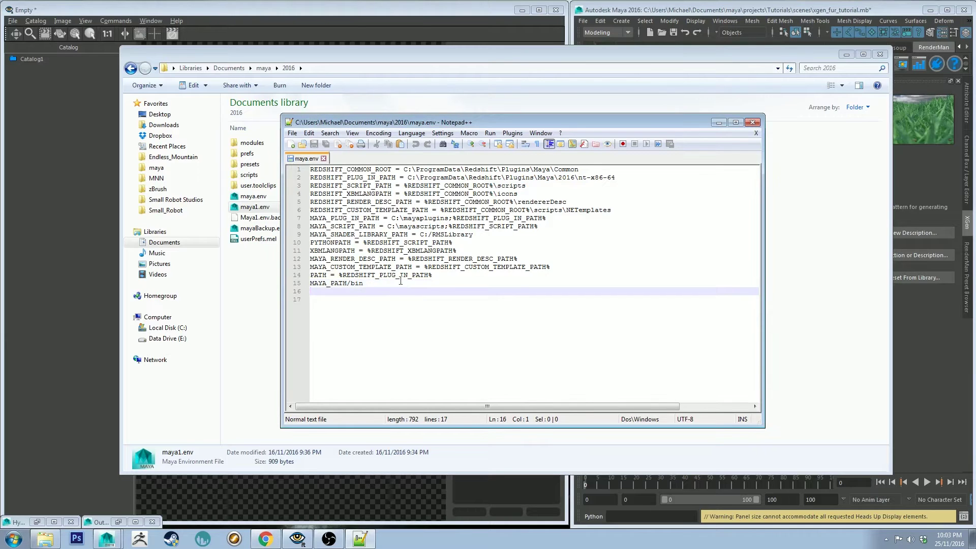
left_click_drag(363, 283, 283, 281)
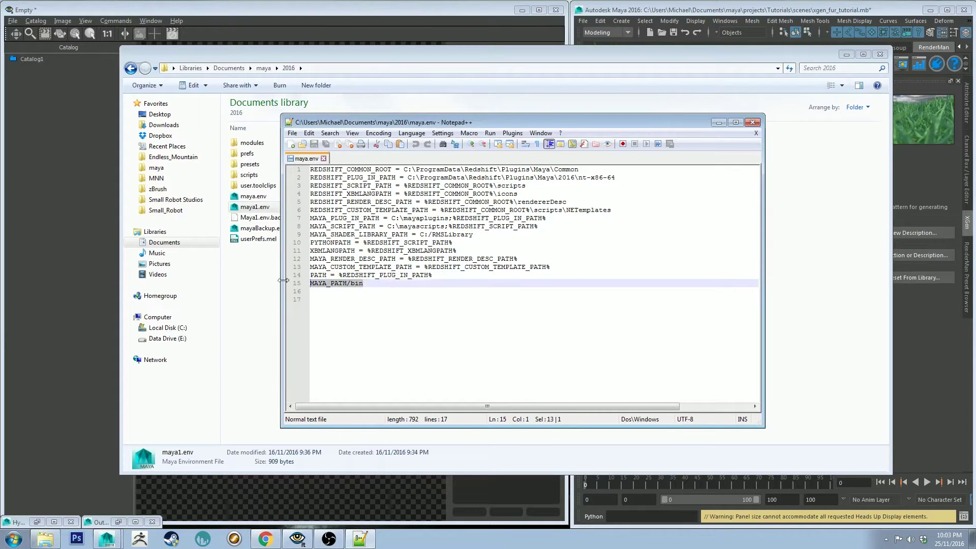
left_click(445, 288)
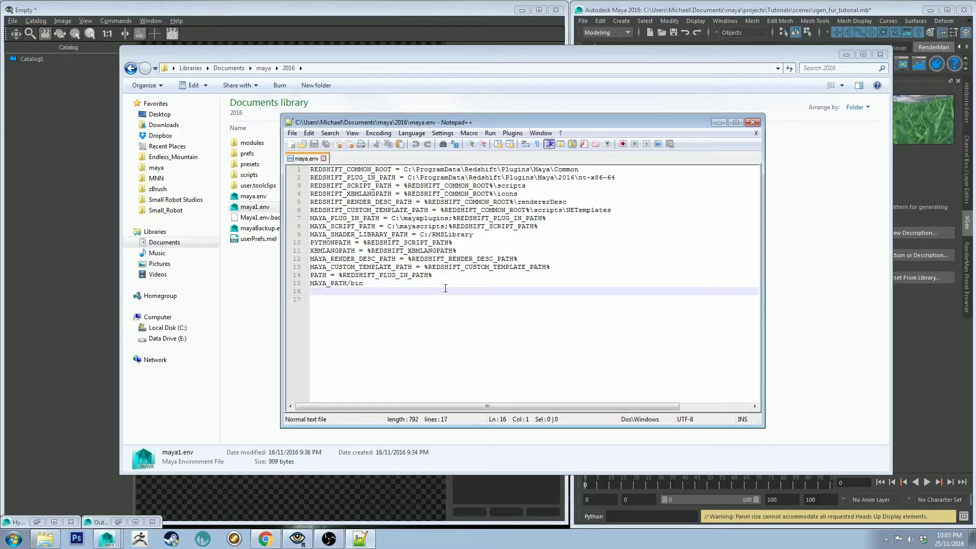
Add the MAYA_PATH/plug-ins/xgen/bin line to maya.env, delete it again, and close Notepad++
type("MAYA_PATH/plug-ins/xgen/bin")
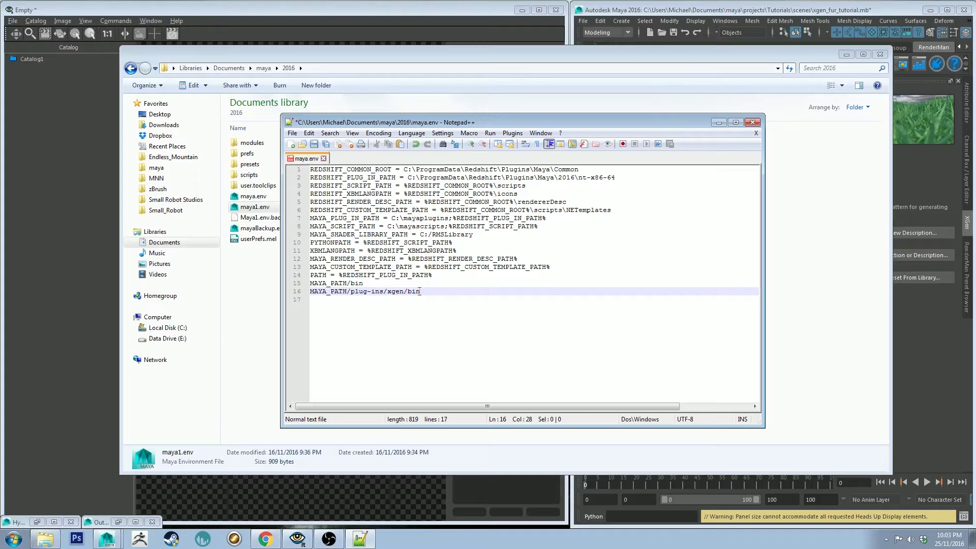
left_click_drag(429, 292, 305, 295)
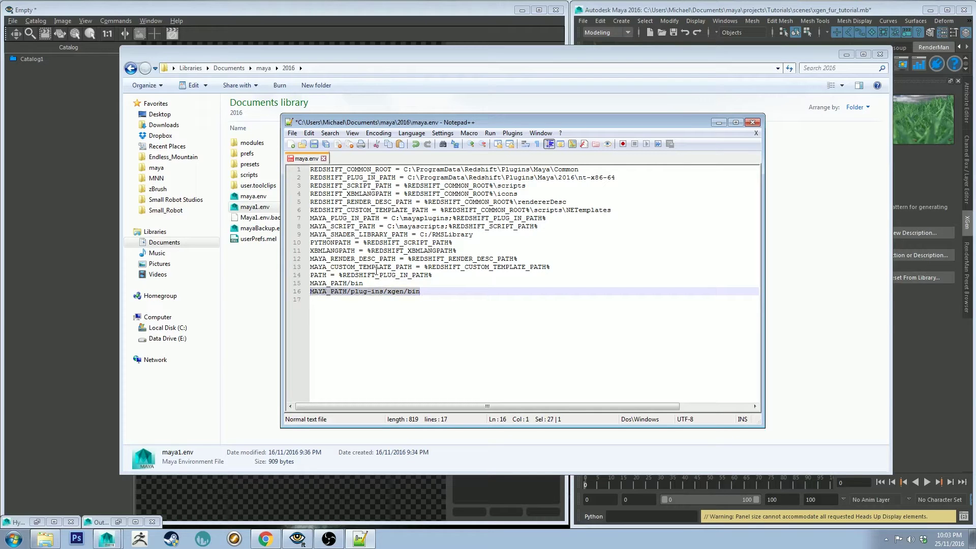
key("BackSpace")
key("BackSpace")
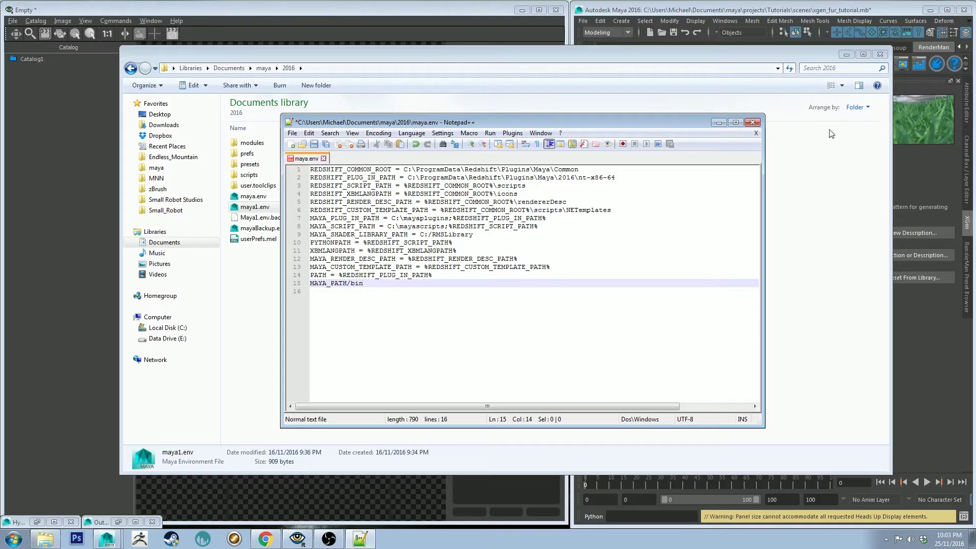
left_click(752, 123)
left_click(382, 345)
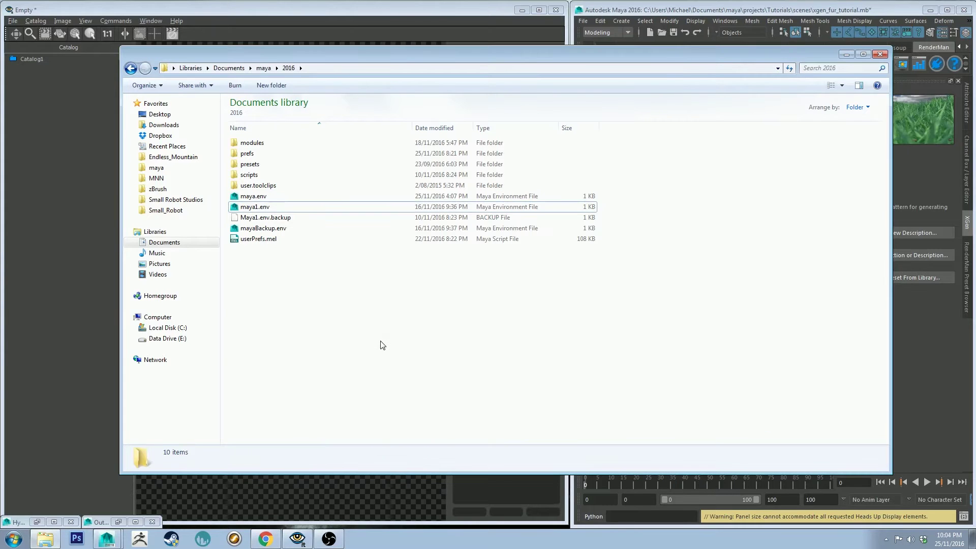
Search the Start menu for 'environ' and open the Environment Variables dialog
left_click(14, 537)
left_click(40, 514)
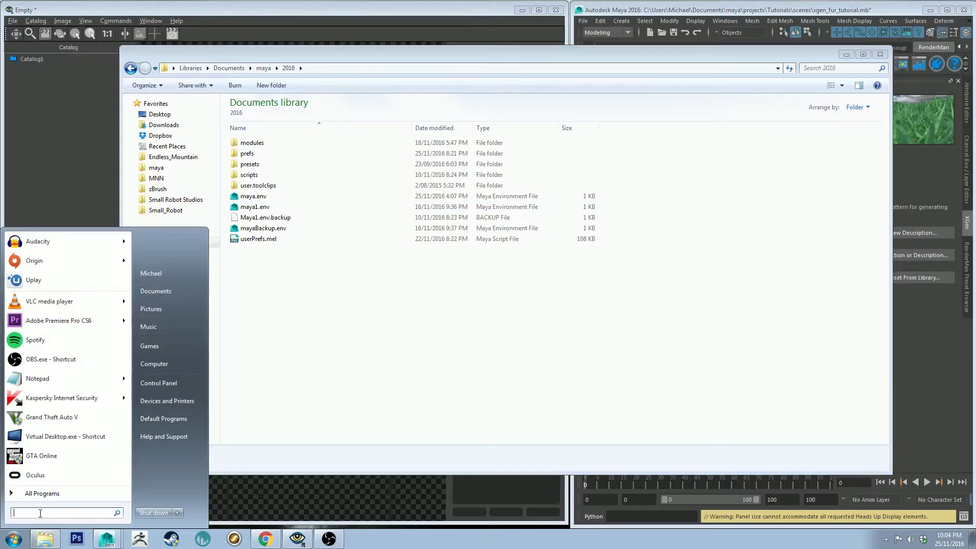
type("en")
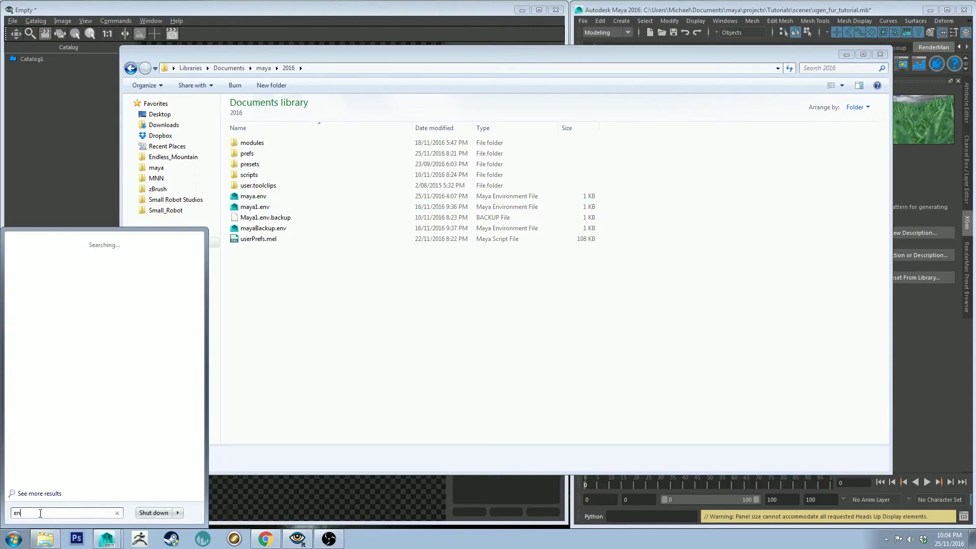
type("viron")
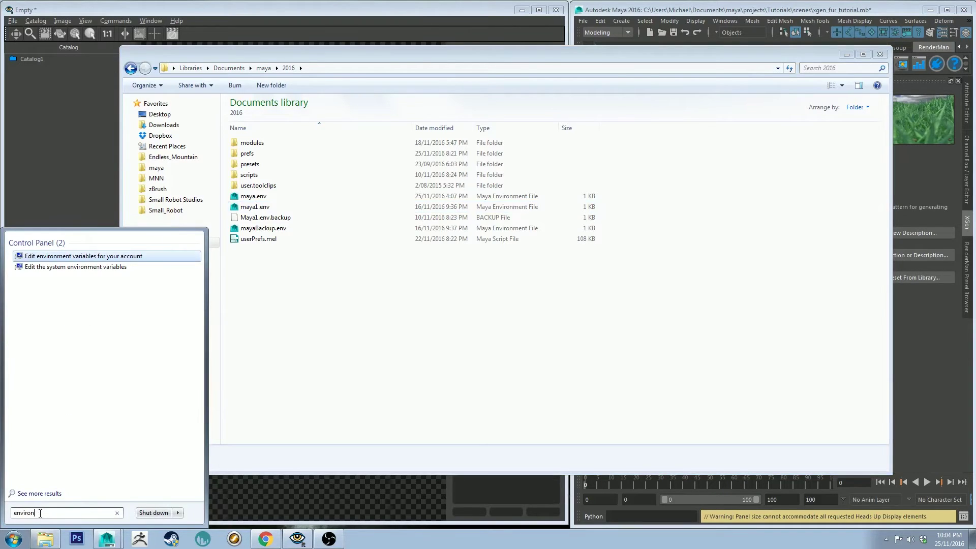
left_click(92, 272)
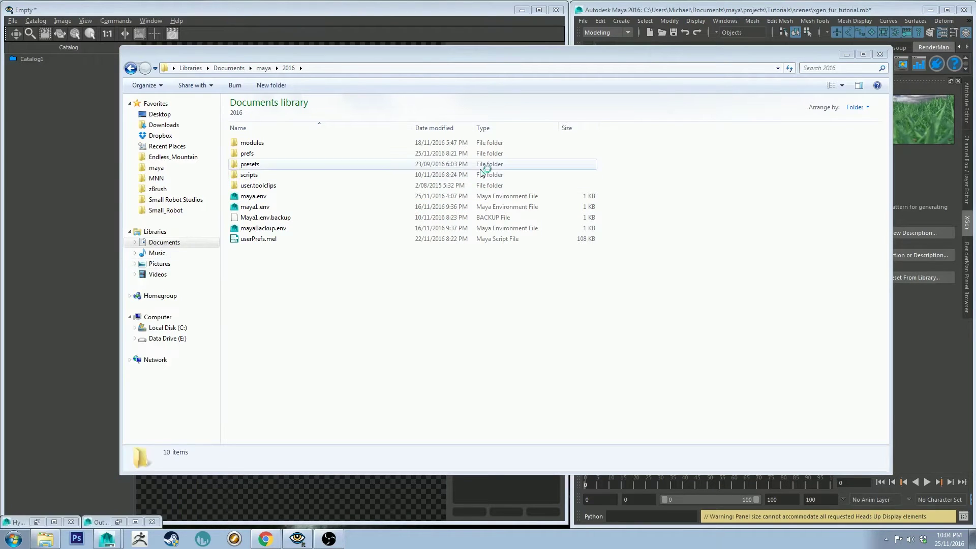
left_click(461, 290)
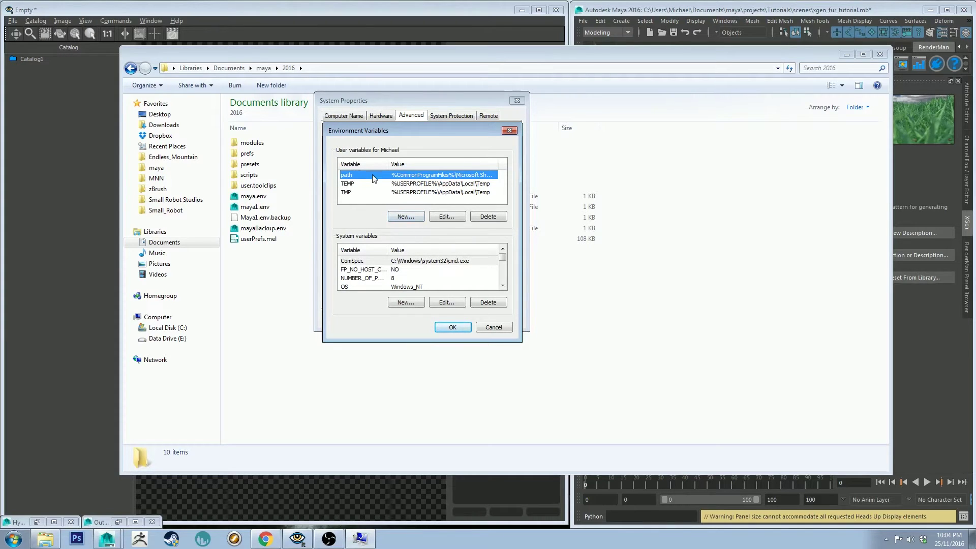
Start a new user environment variable, then cancel without adding it
left_click(405, 216)
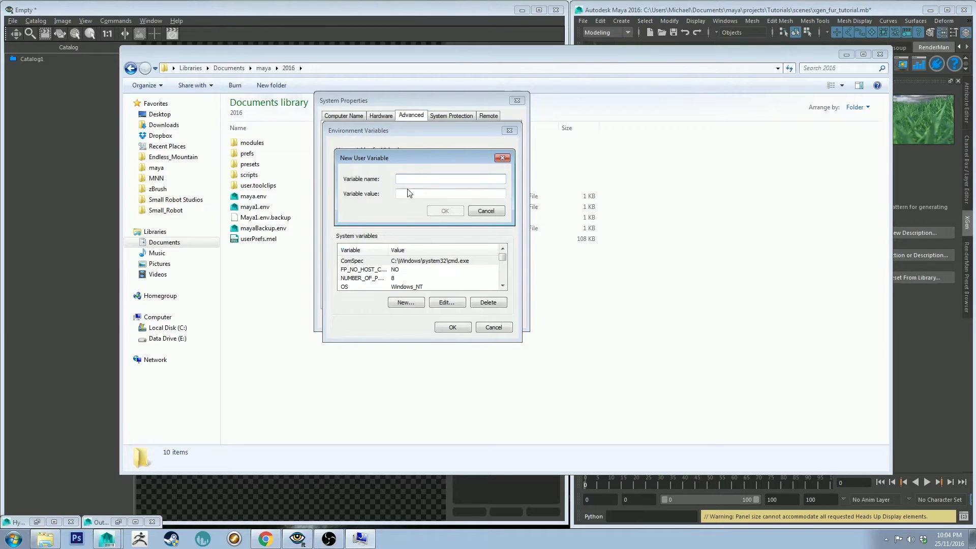
left_click(481, 211)
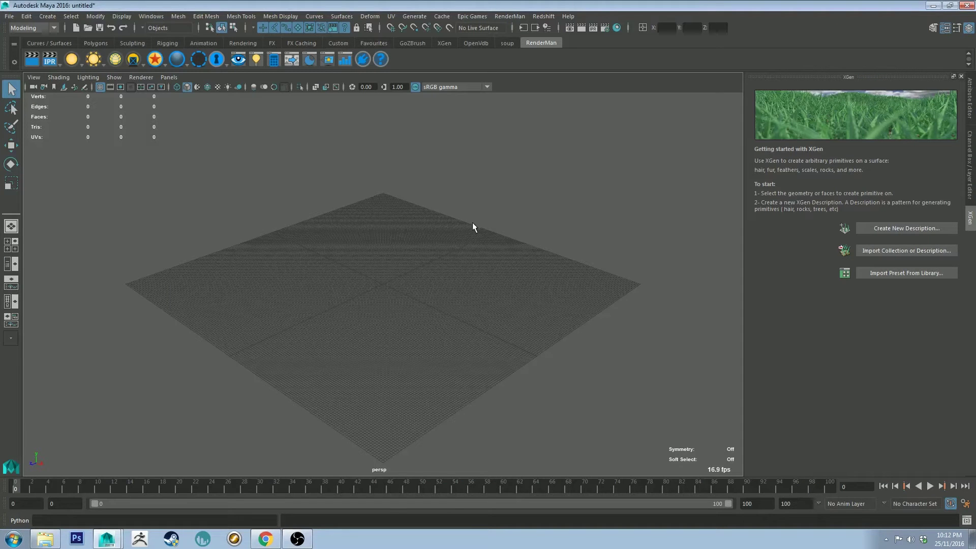
Set Tutorials as the current Maya project
left_click(10, 17)
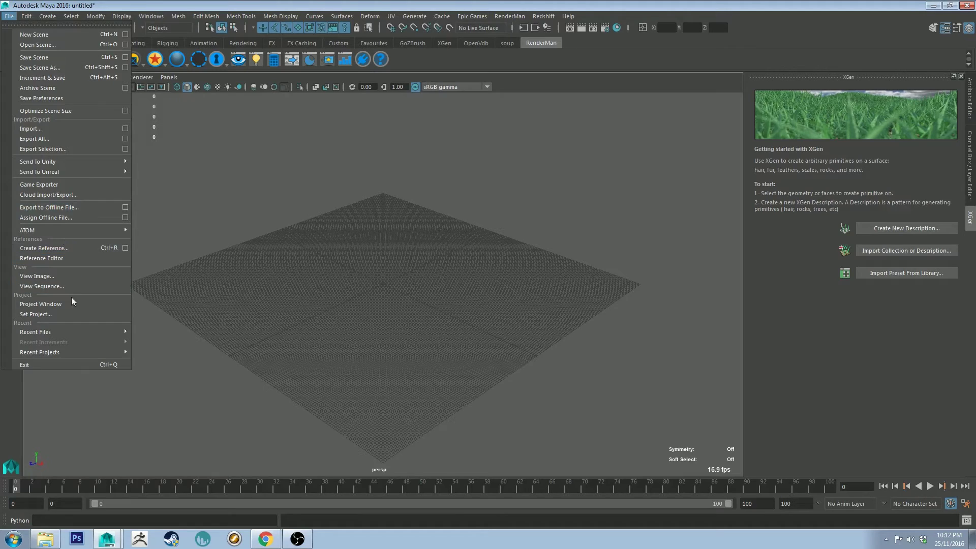
left_click(66, 313)
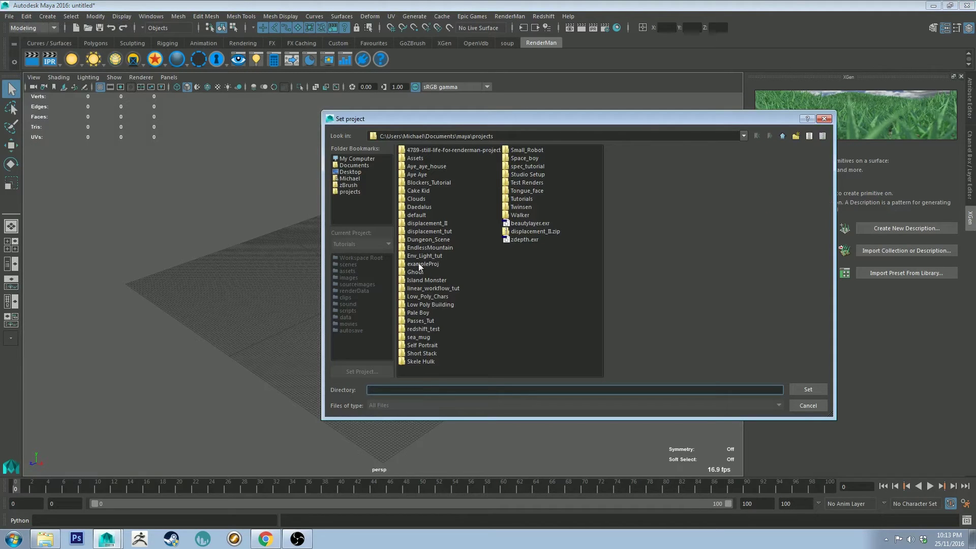
double_click(520, 199)
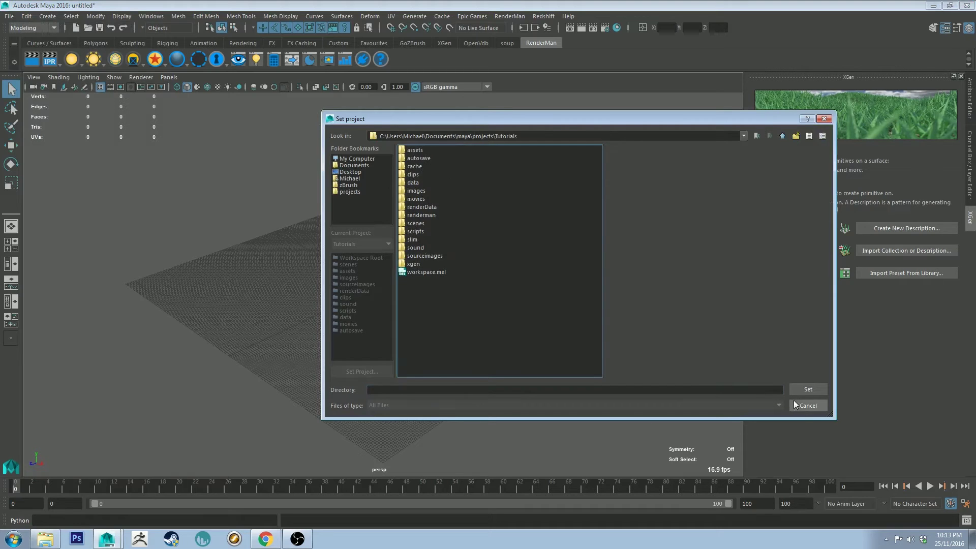
left_click(808, 389)
Save the scene as furtutorial.mb in the Tutorials project
left_click(9, 16)
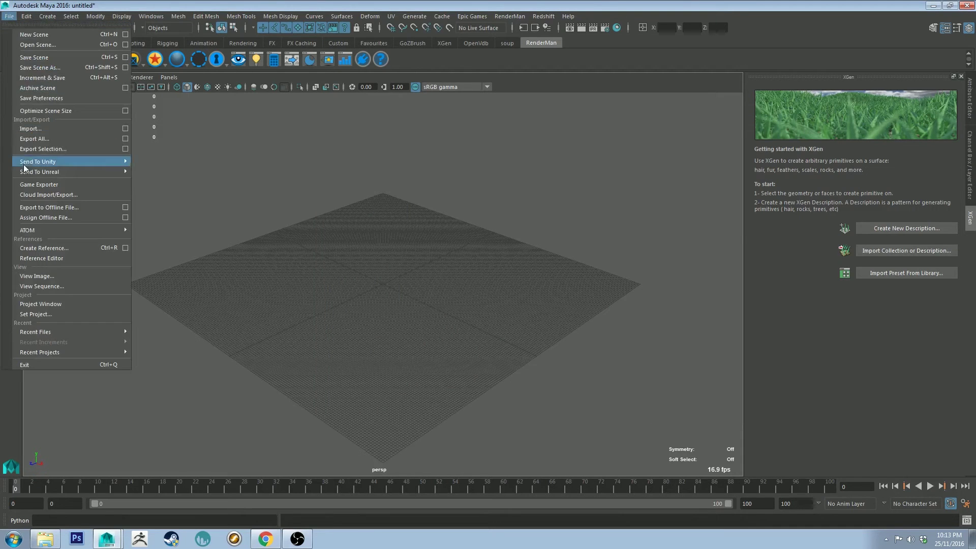
left_click(60, 68)
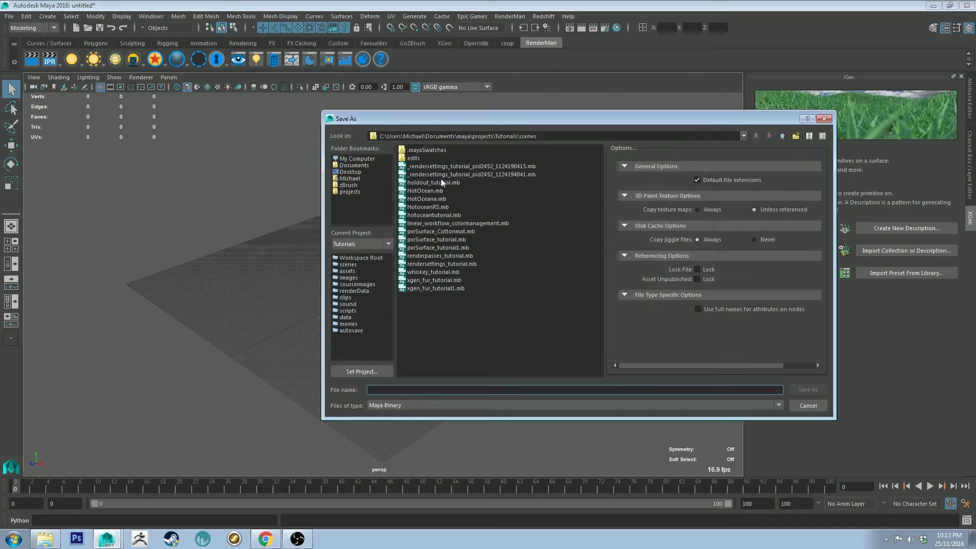
type("furtutorial")
left_click(822, 390)
left_click_drag(336, 214, 357, 203, "alt")
right_click_drag(357, 203, 530, 295, "alt")
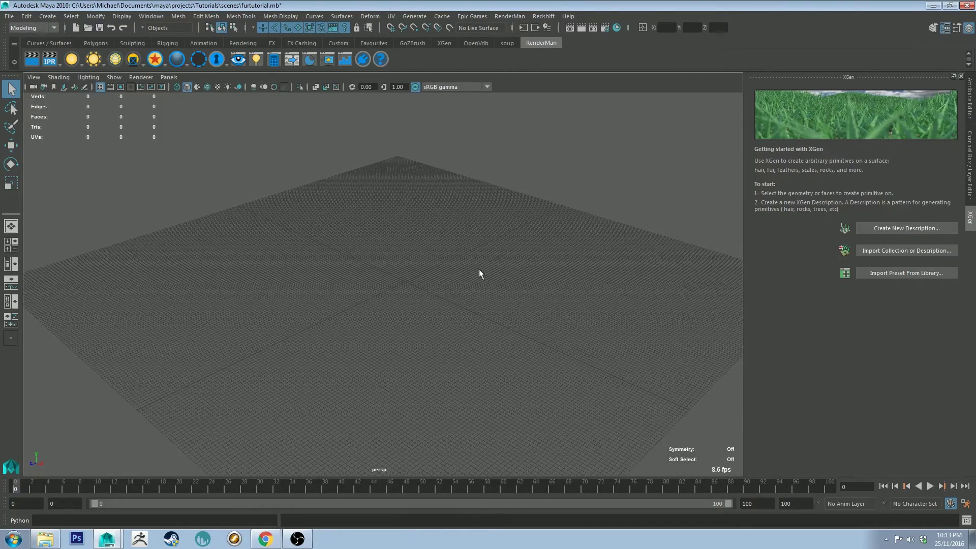
Dolly the camera in toward the grid plane
right_click_drag(479, 272, 492, 325, "alt")
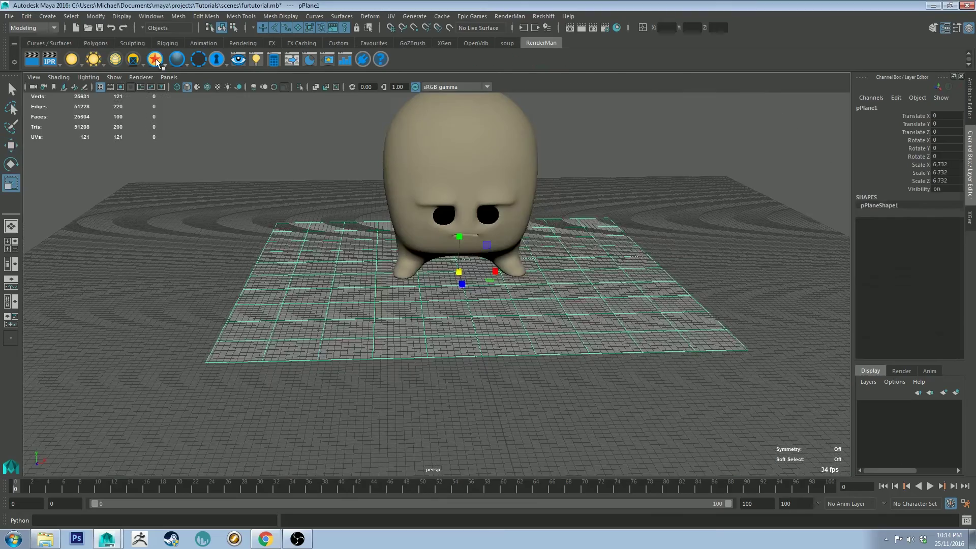
Browse the RenderMan light rig presets and start an IPR render, picking the eyes material
left_click(155, 59)
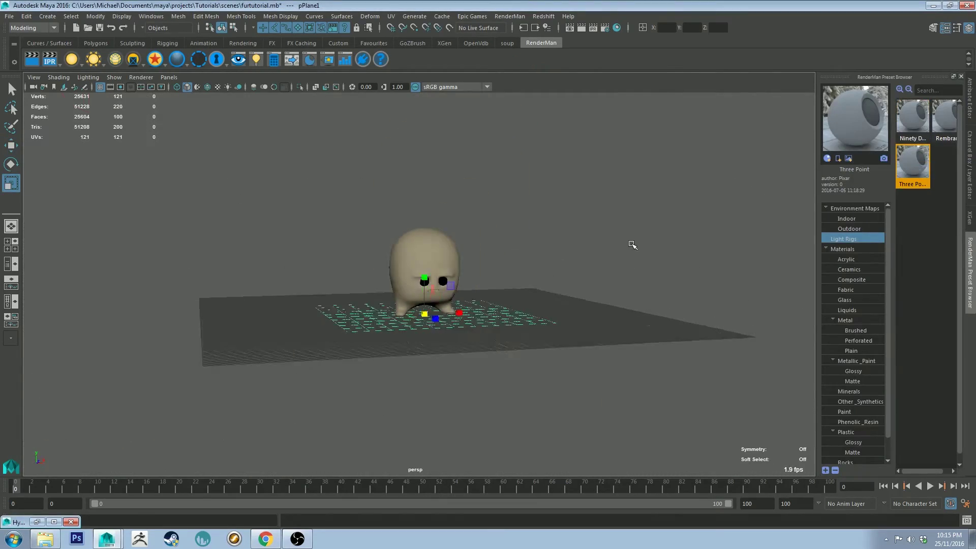
left_click(110, 87)
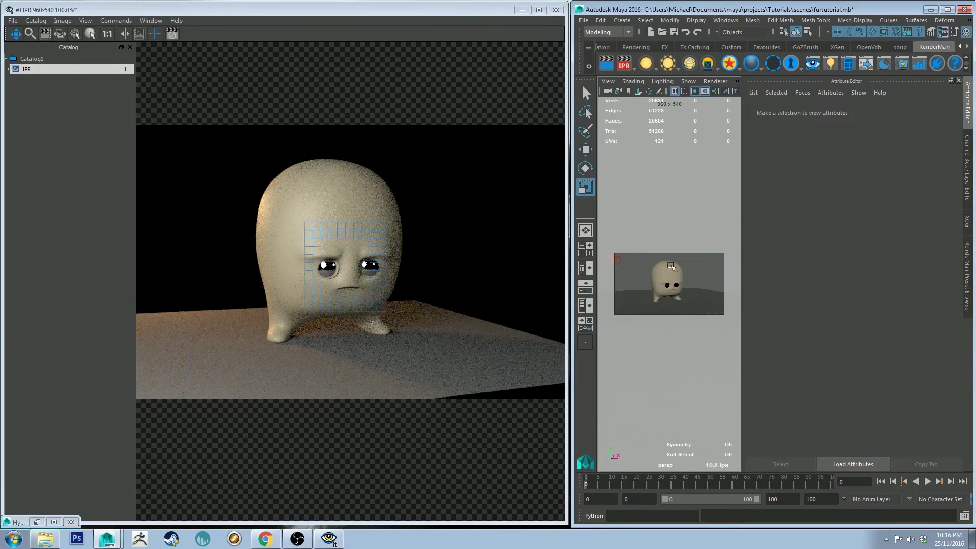
left_click(671, 267)
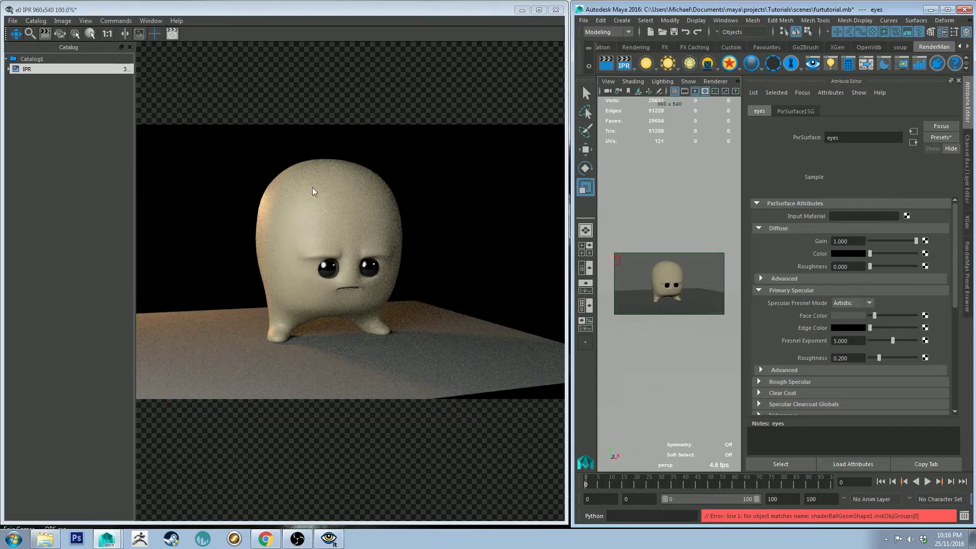
Maximize Maya, bring back the RenderMan preset library, and orbit above the character
double_click(709, 10)
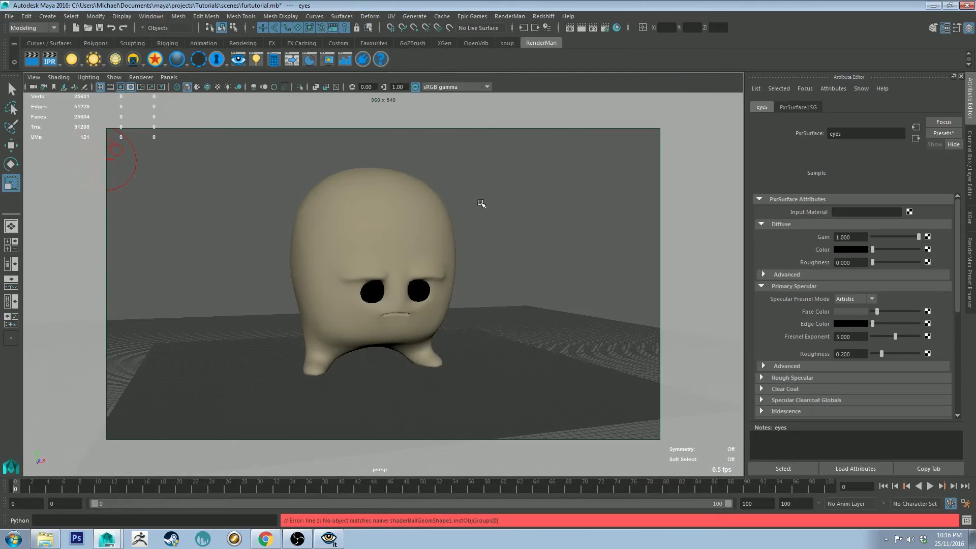
scroll(513, 198, "down", 8)
left_click_drag(501, 212, 501, 214, "alt")
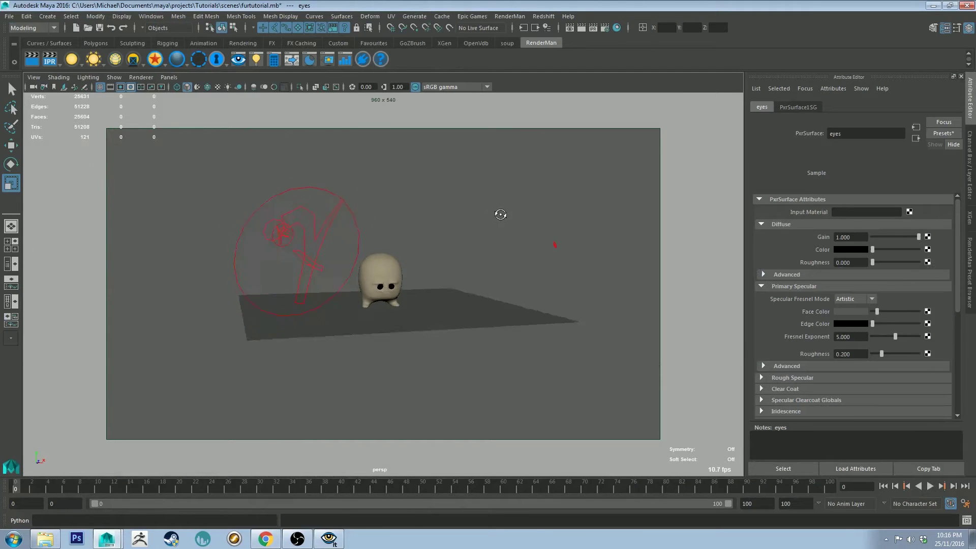
left_click(310, 59)
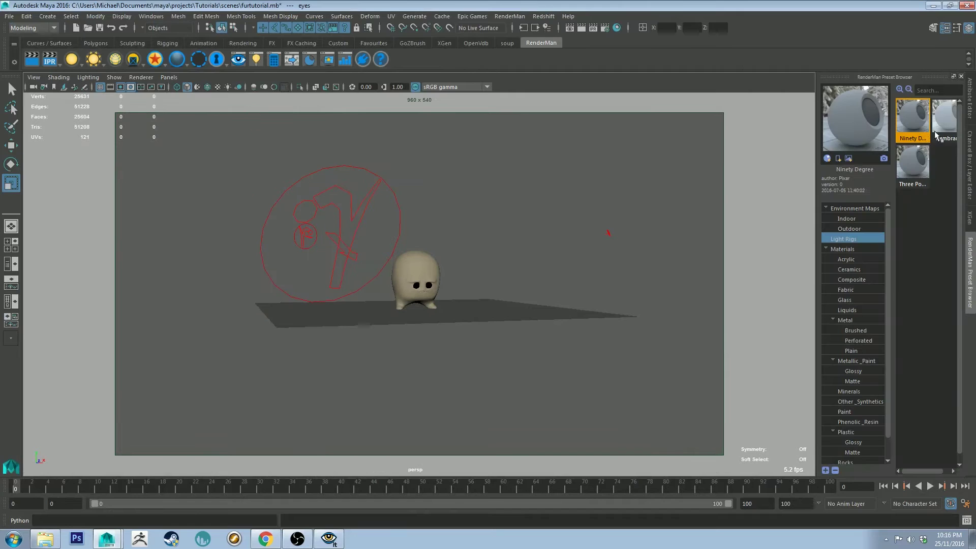
scroll(506, 370, "up", 5)
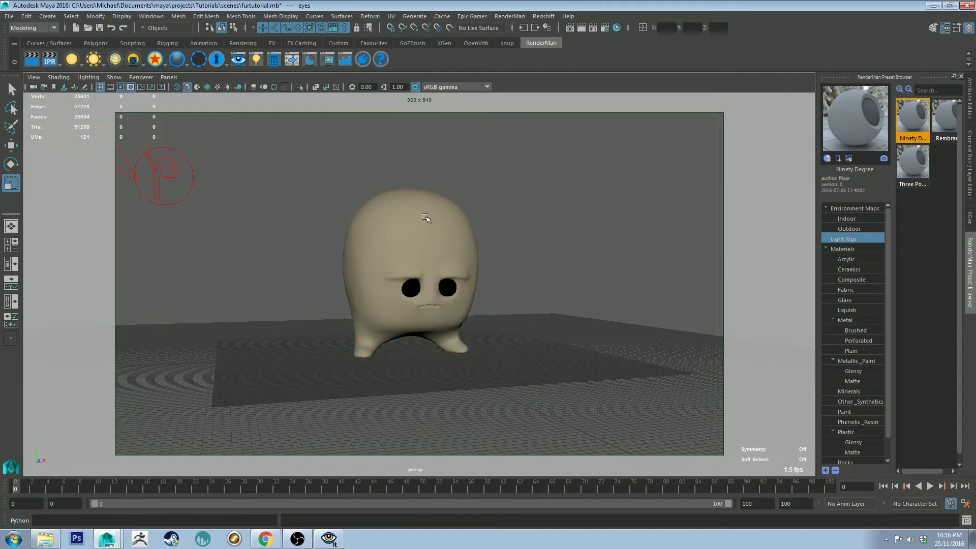
left_click(425, 217)
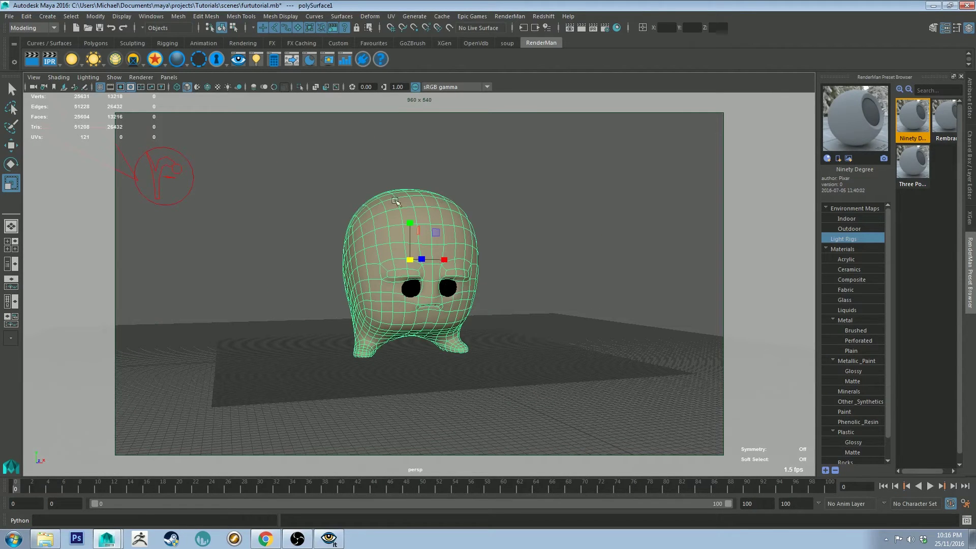
left_click_drag(490, 219, 515, 268, "alt")
left_click(533, 277)
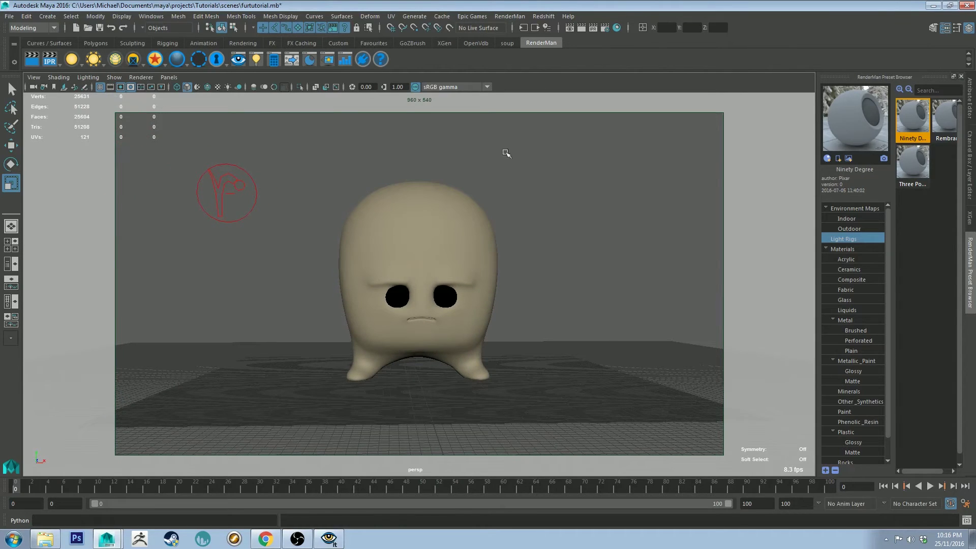
key("ctrl+s")
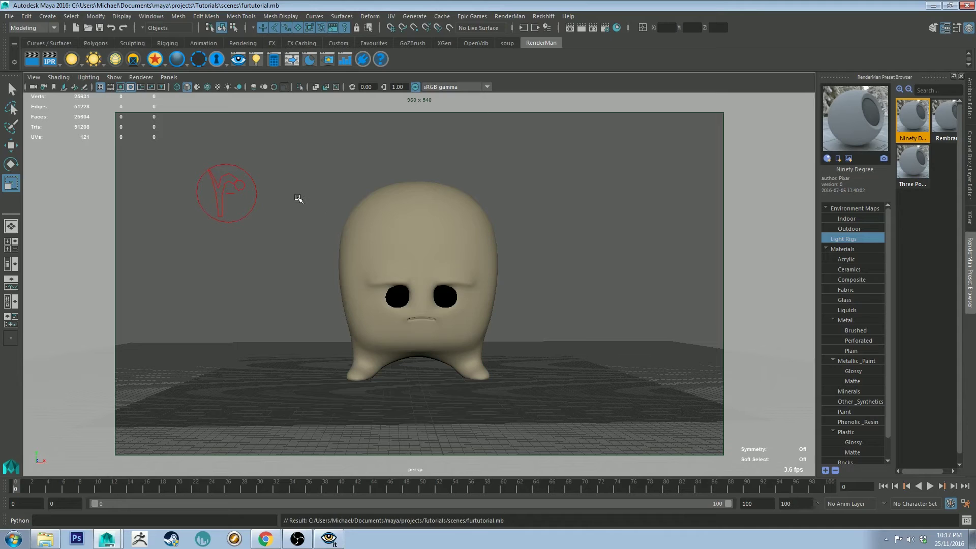
left_click_drag(298, 199, 496, 200, "alt")
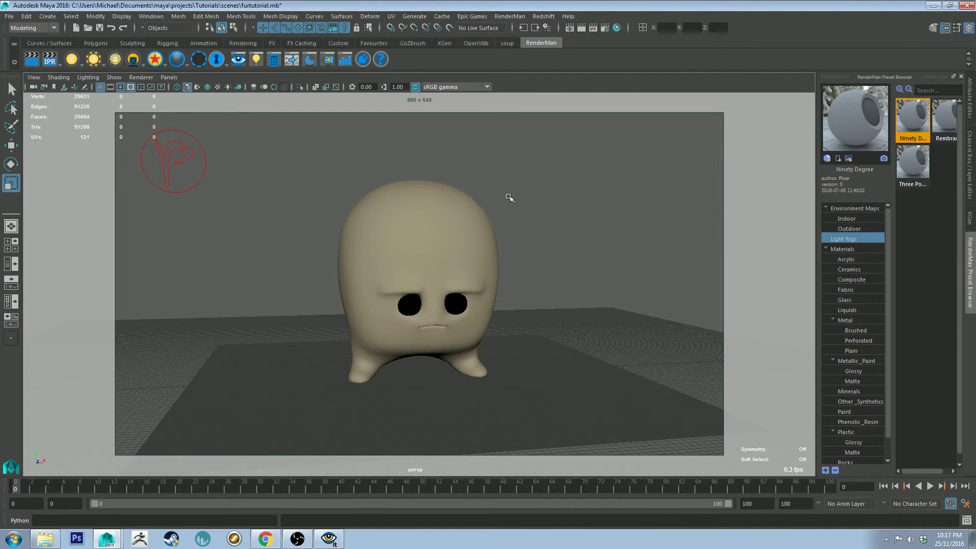
Select the character's head and switch to the XGen tool set
left_click(453, 206)
left_click(448, 44)
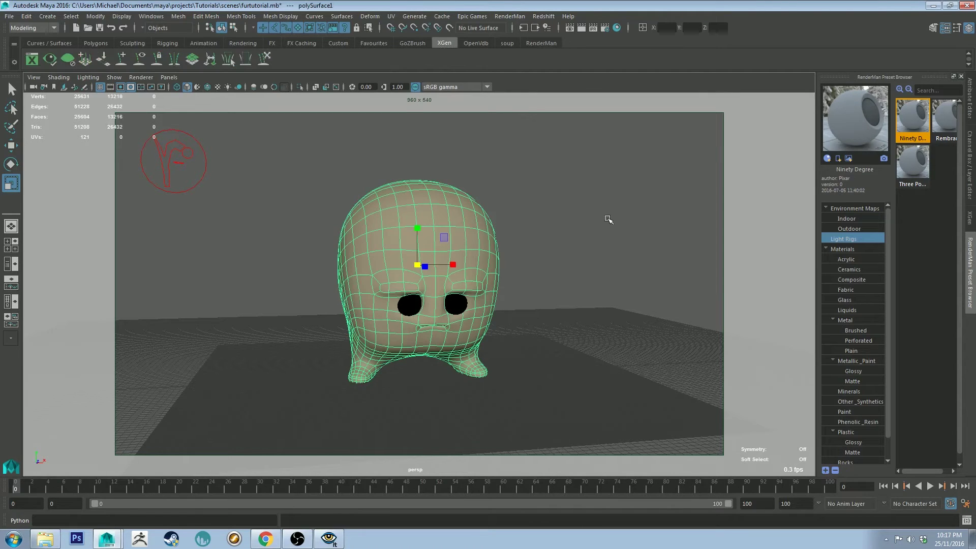
left_click_drag(605, 217, 564, 203, "alt")
left_click(541, 198)
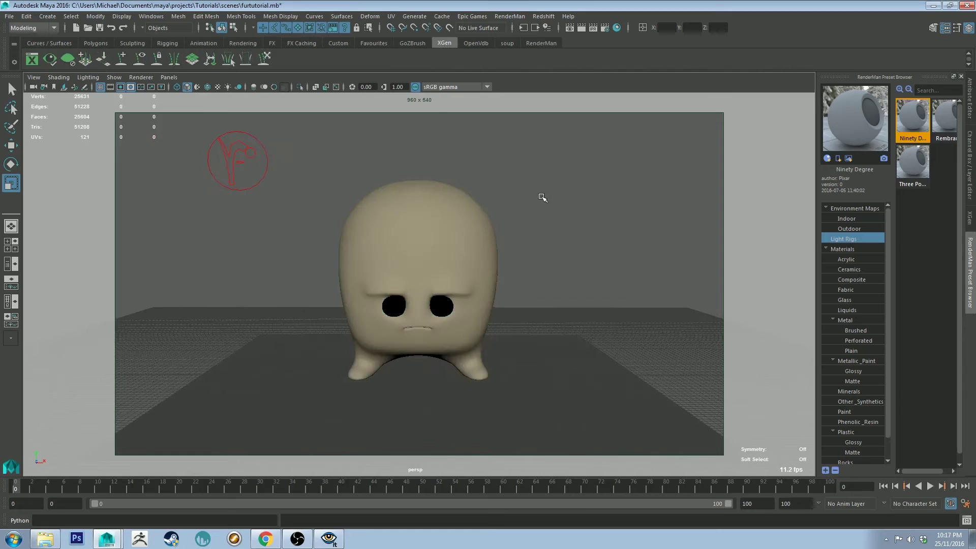
left_click(461, 201)
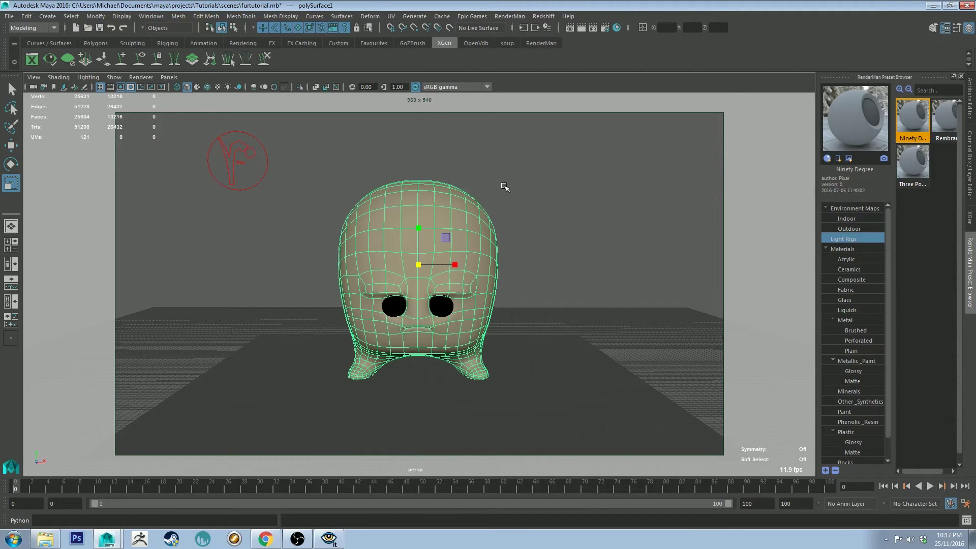
Marquee-select the 22 faces along the top of the head for the mohawk
left_click_drag(505, 187, 468, 222, "alt")
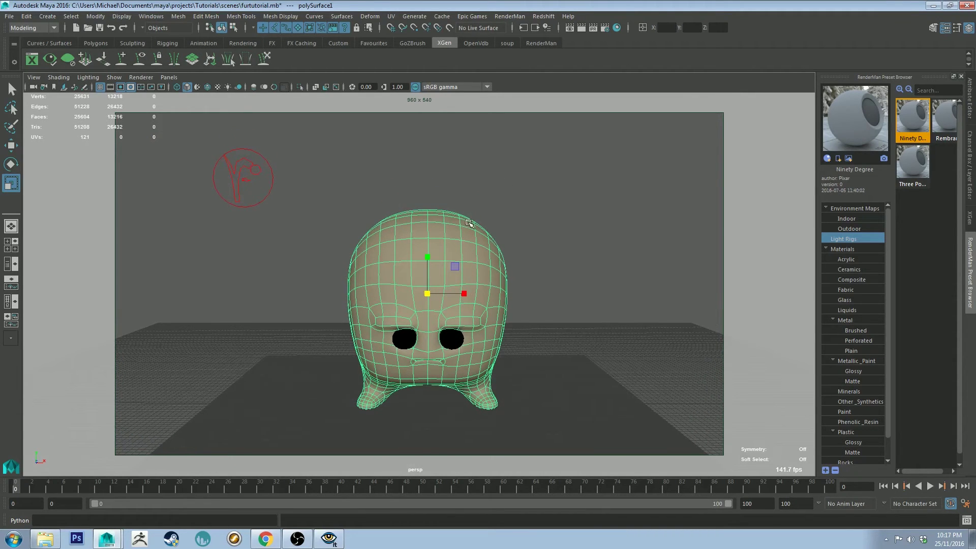
left_click(465, 255, "shift")
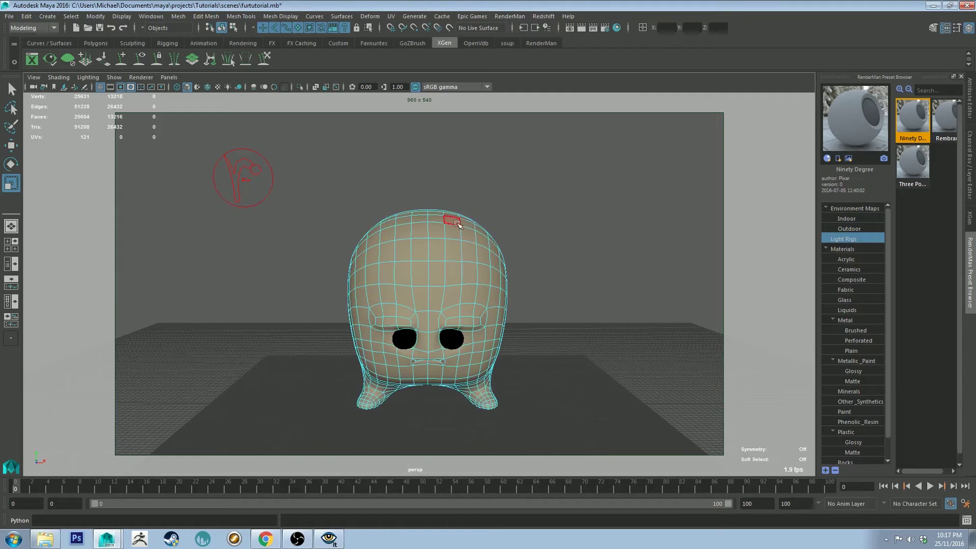
left_click_drag(451, 202, 448, 250, "alt")
left_click_drag(500, 191, 470, 181, "alt")
key("q")
left_click(31, 60)
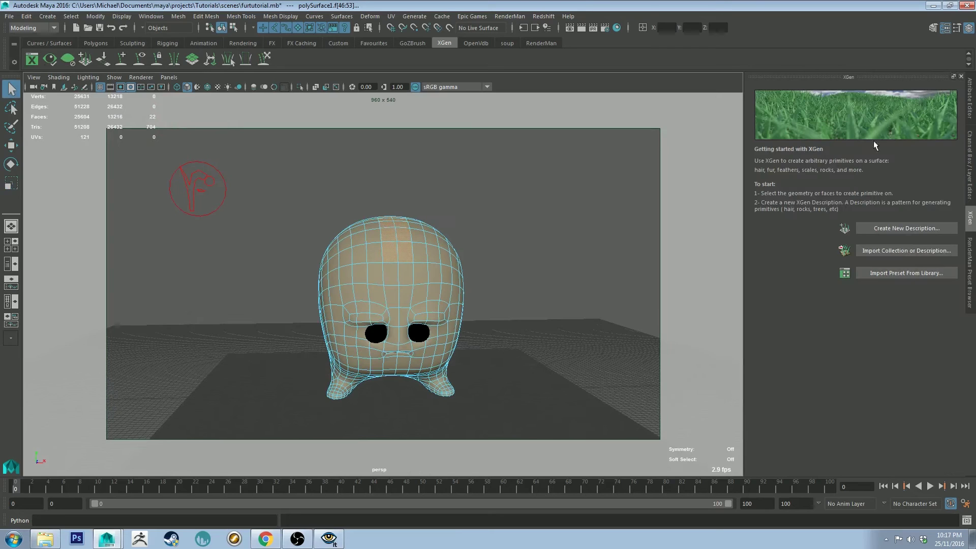
Set up a new XGen description furguy1 in collection furguy_col with Groomable splines
left_click(879, 229)
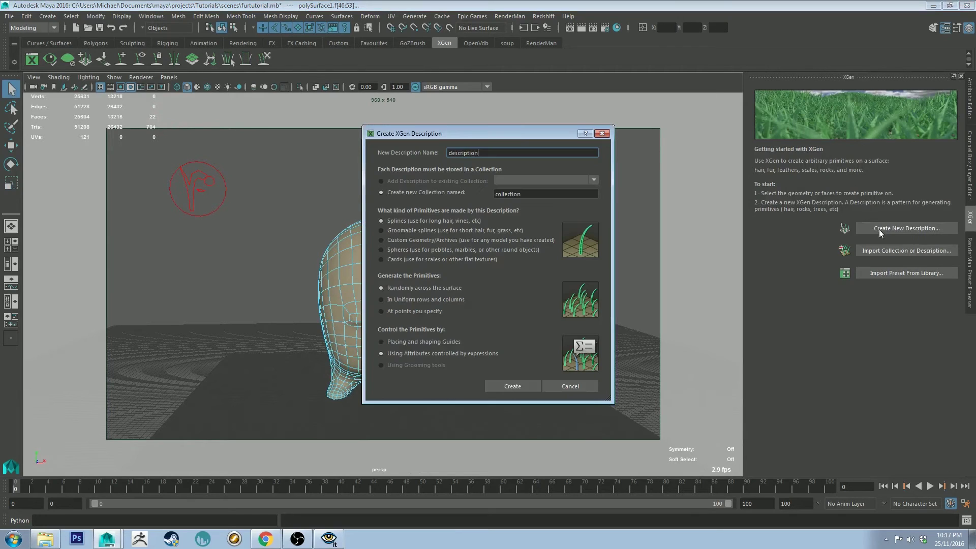
double_click(497, 152)
type("furguy1")
key("Tab")
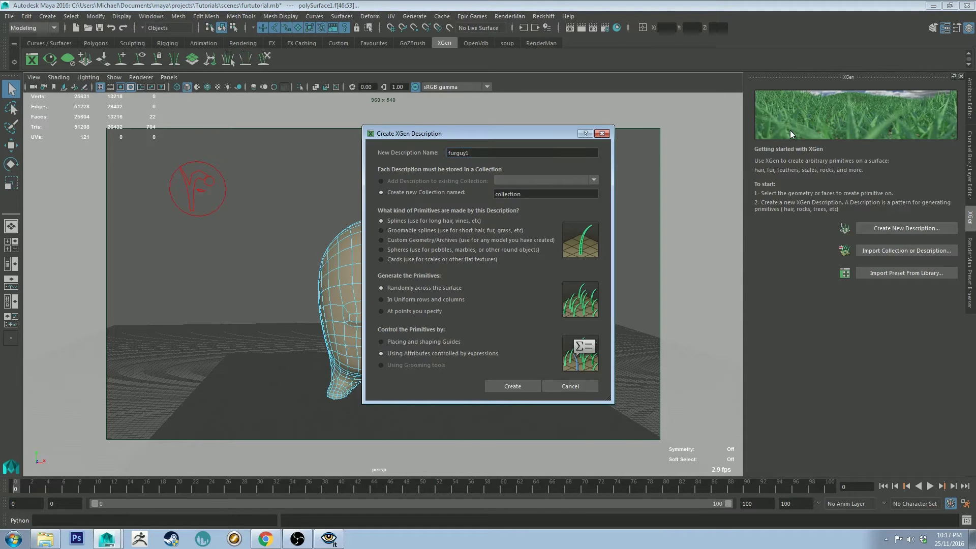
key("Tab")
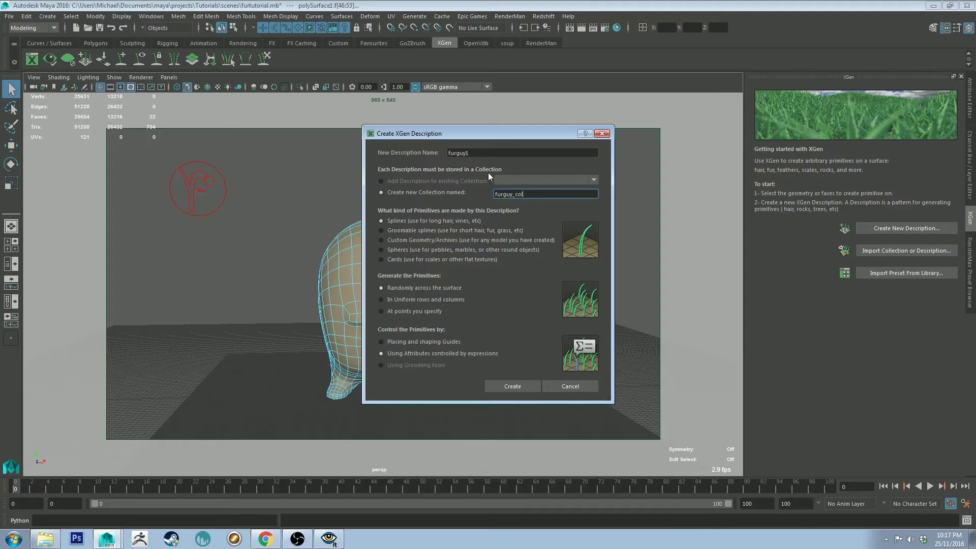
left_click(449, 229)
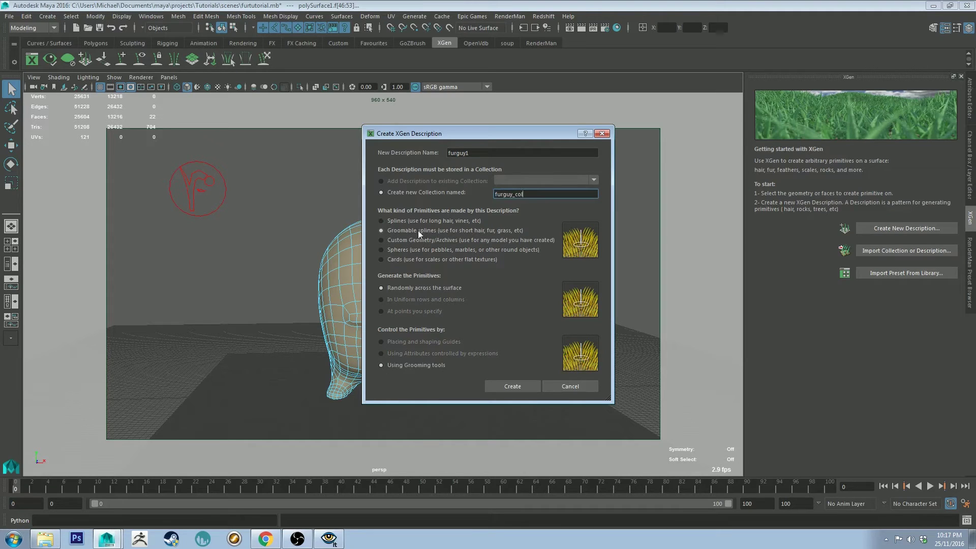
Create the furguy1 description and zoom in on its guide splines on the head
left_click(523, 386)
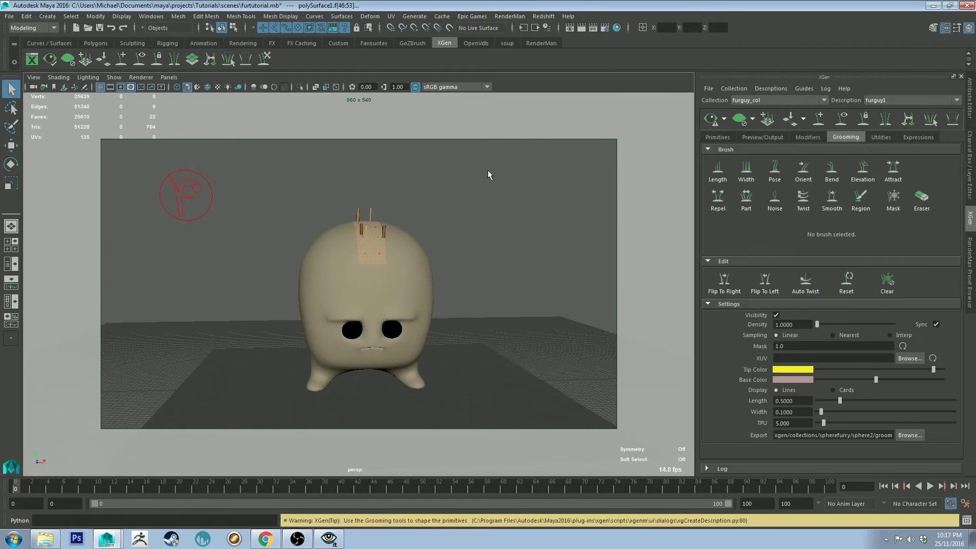
left_click_drag(487, 171, 488, 214, "alt")
right_click_drag(488, 214, 547, 318, "alt")
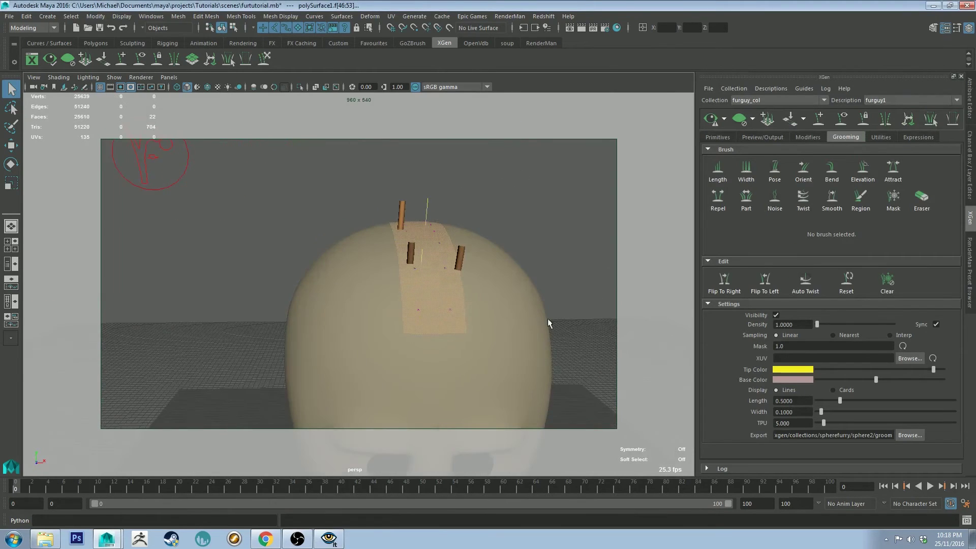
left_click_drag(547, 318, 523, 218, "alt")
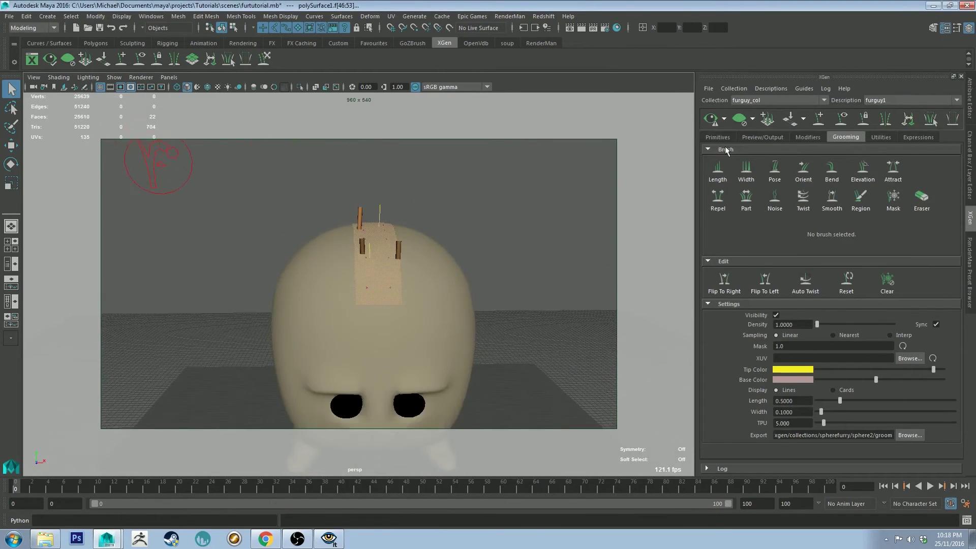
Set furguy1's output renderer to RenderMan and reframe the character's face
left_click(771, 136)
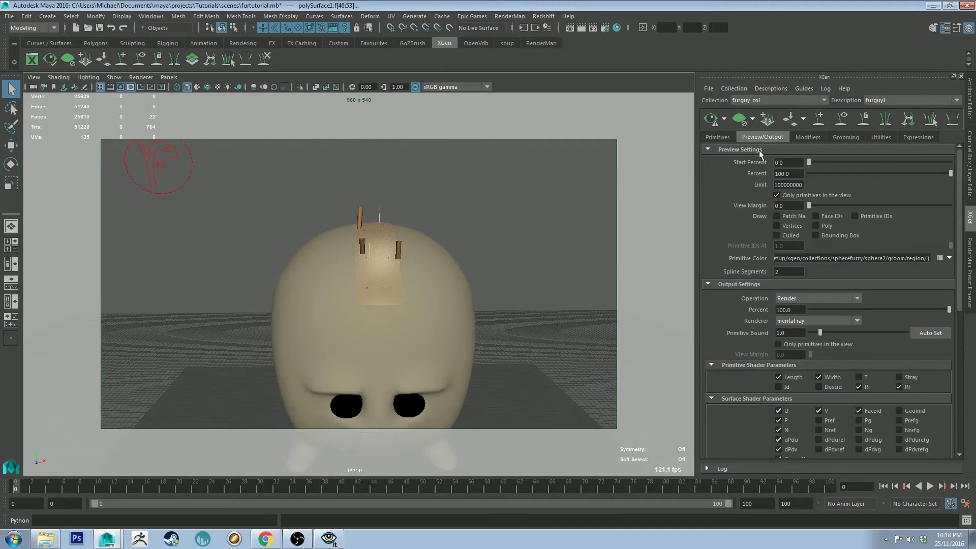
left_click(791, 318)
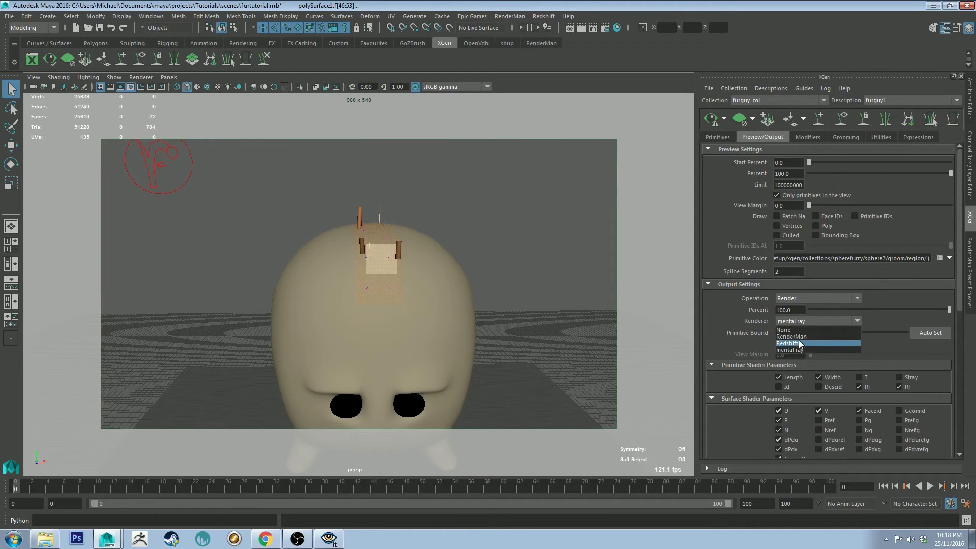
left_click(791, 336)
left_click(510, 235)
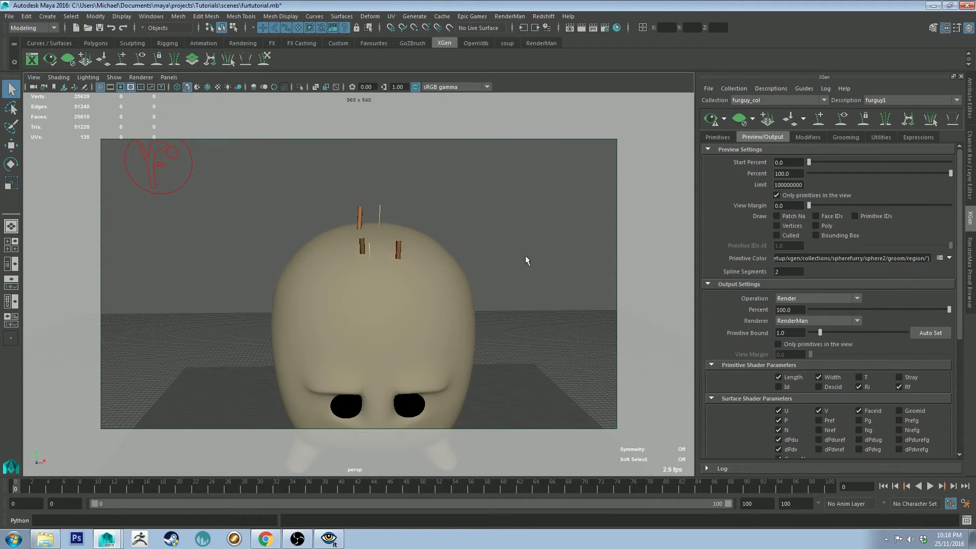
right_click_drag(560, 290, 523, 235, "alt")
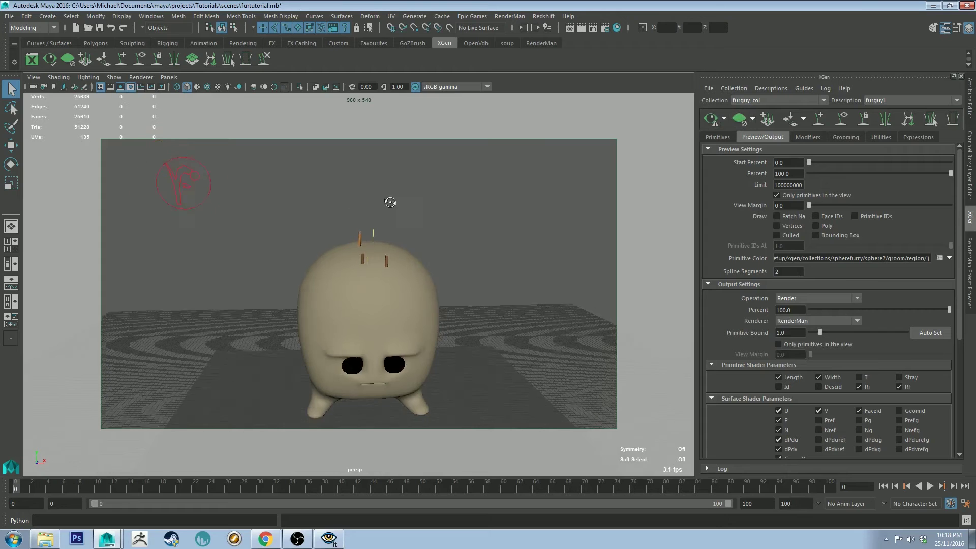
left_click_drag(389, 203, 436, 198, "alt")
right_click_drag(435, 198, 659, 154, "alt")
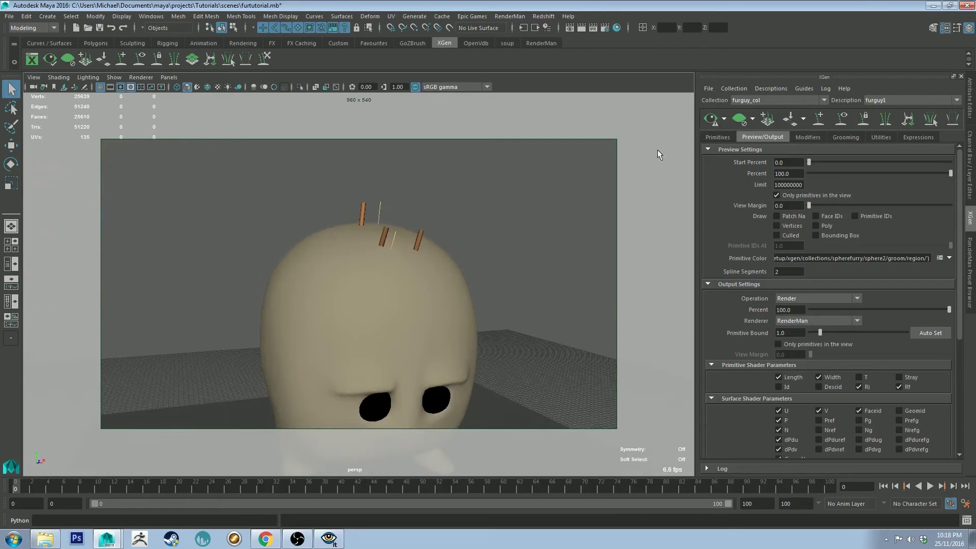
left_click(717, 138)
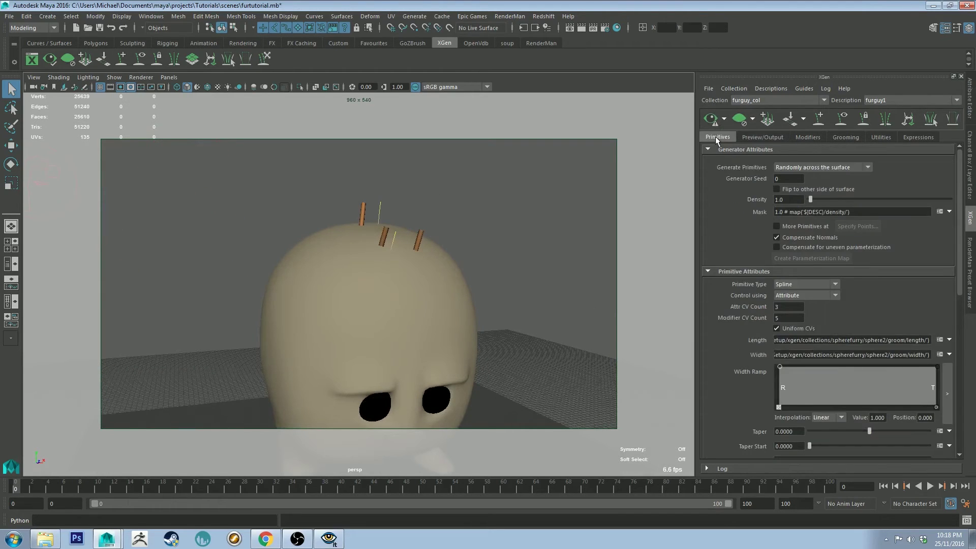
Raise the mohawk's grooming Density to 500 and refresh the fur preview
left_click(818, 137)
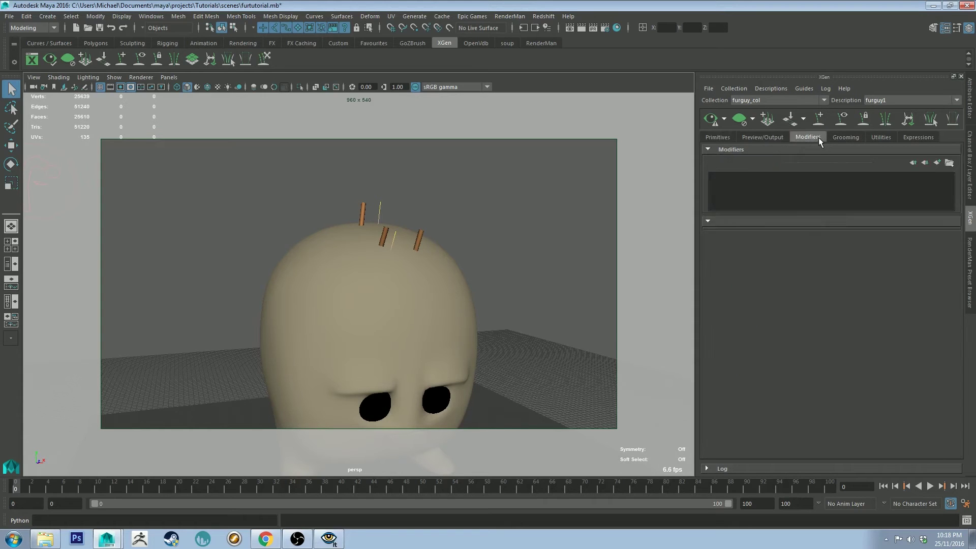
left_click(845, 137)
left_click_drag(824, 324, 894, 325)
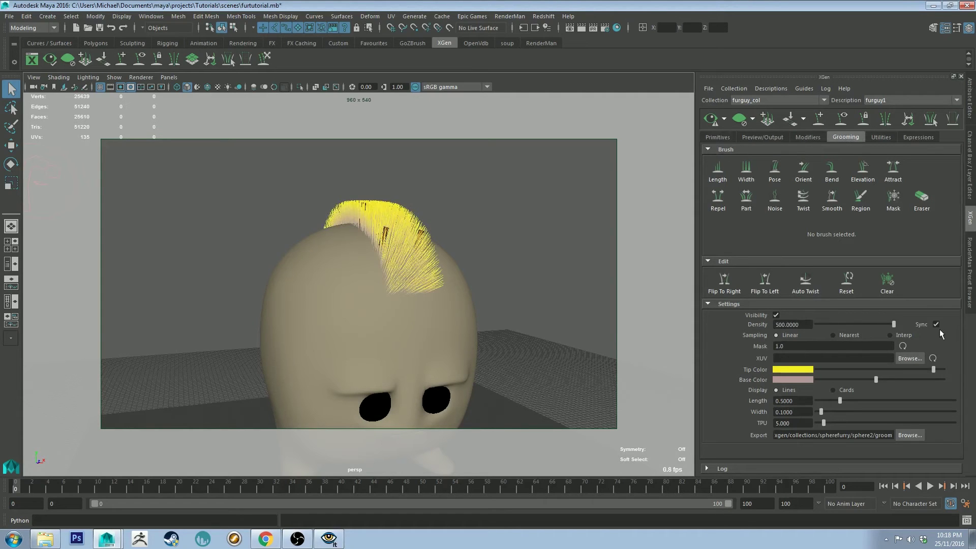
left_click_drag(590, 259, 551, 262, "alt")
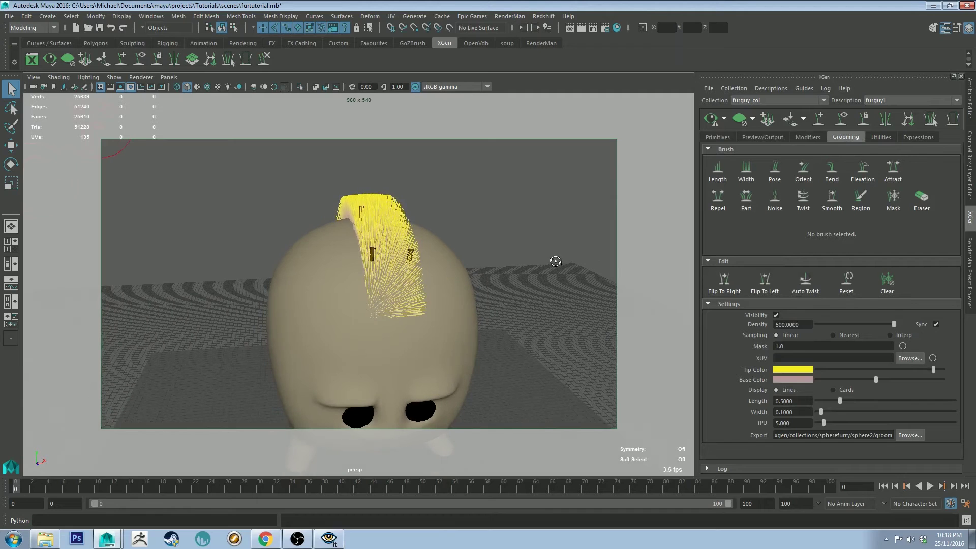
left_click(714, 119)
Taper the Primitives Width Ramp through a point at 0.181, value 0.237, and refresh the preview
left_click_drag(442, 224, 498, 198, "alt")
left_click(716, 137)
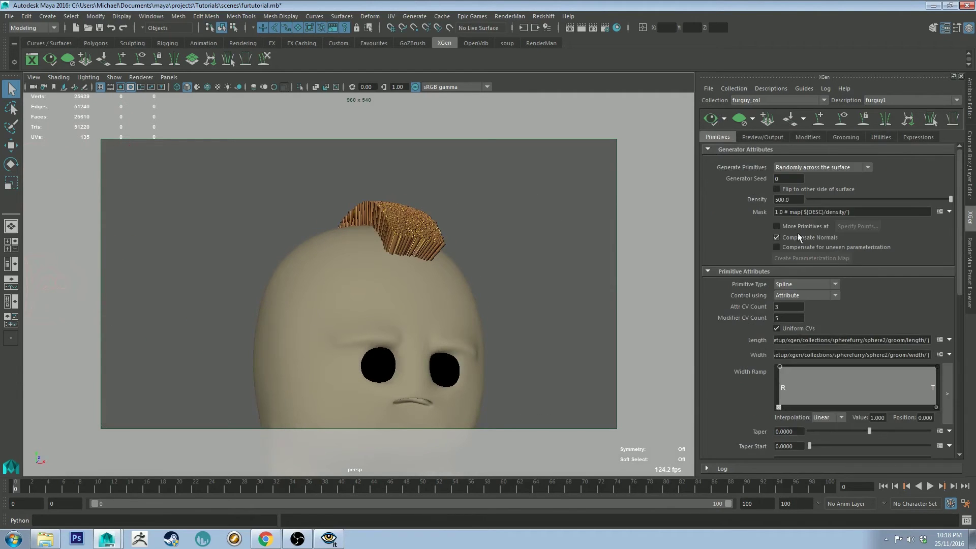
left_click_drag(784, 370, 807, 396)
left_click(936, 406)
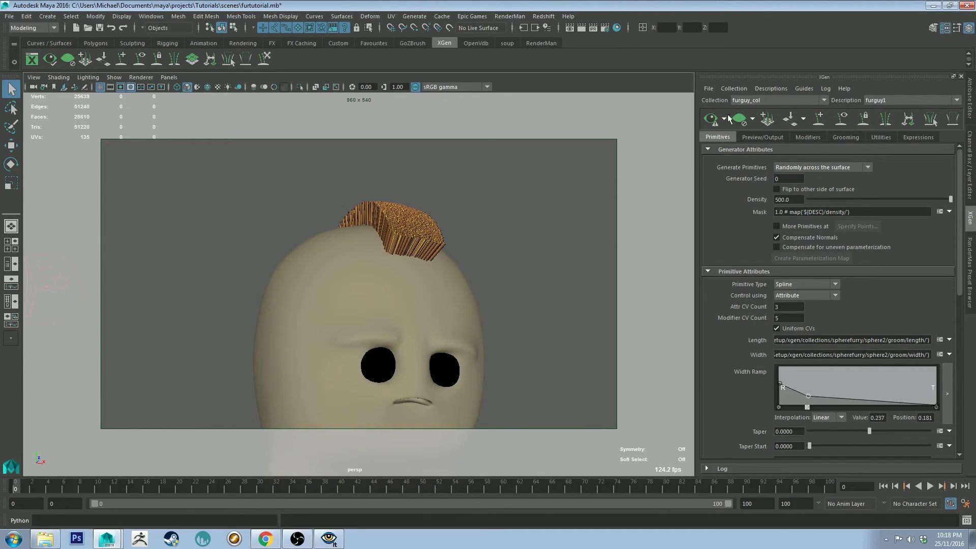
left_click(711, 118)
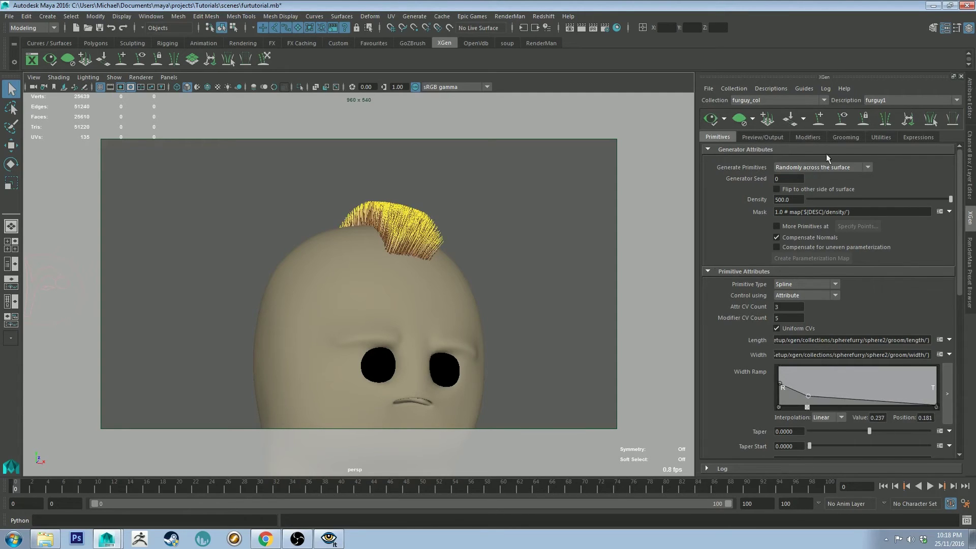
left_click(845, 138)
Add a Noise modifier to the furguy fur
left_click(823, 137)
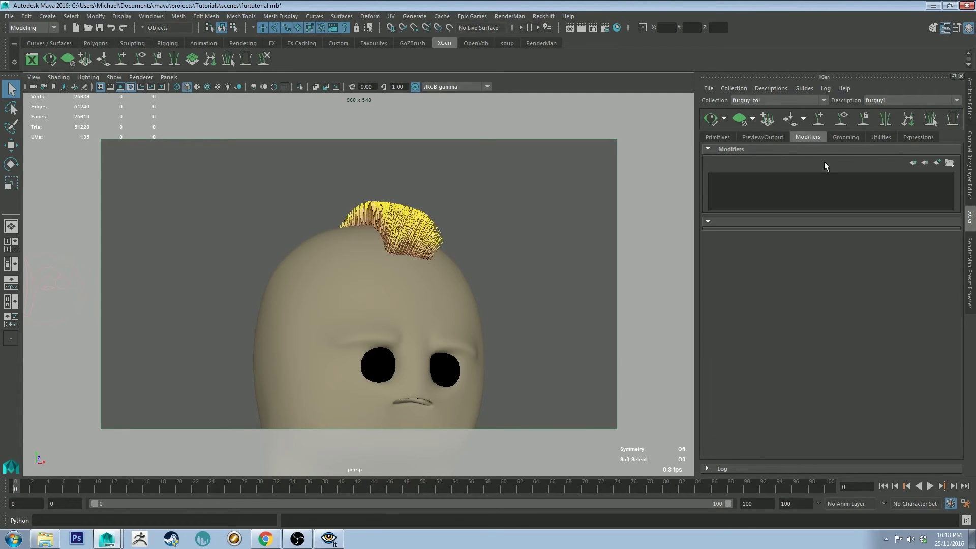
left_click(936, 162)
left_click(815, 226)
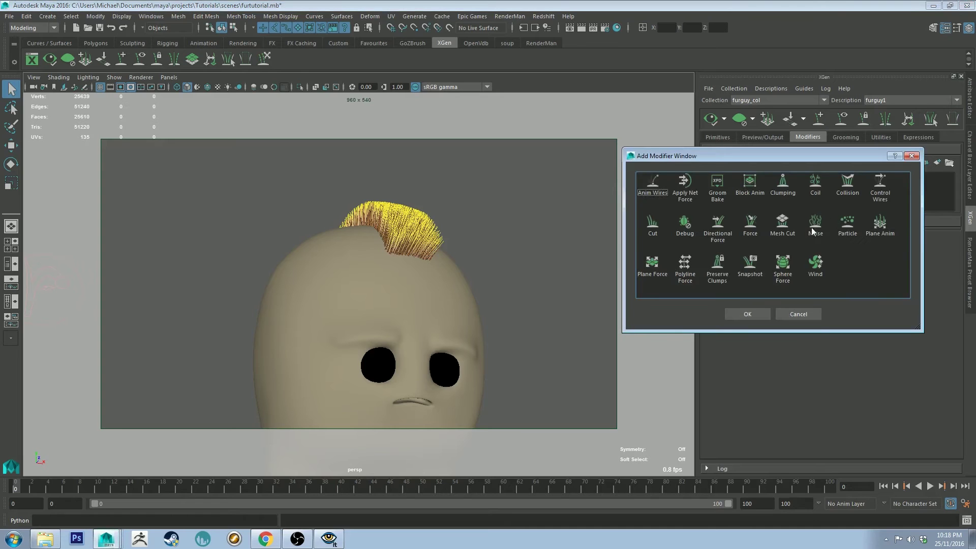
double_click(813, 232)
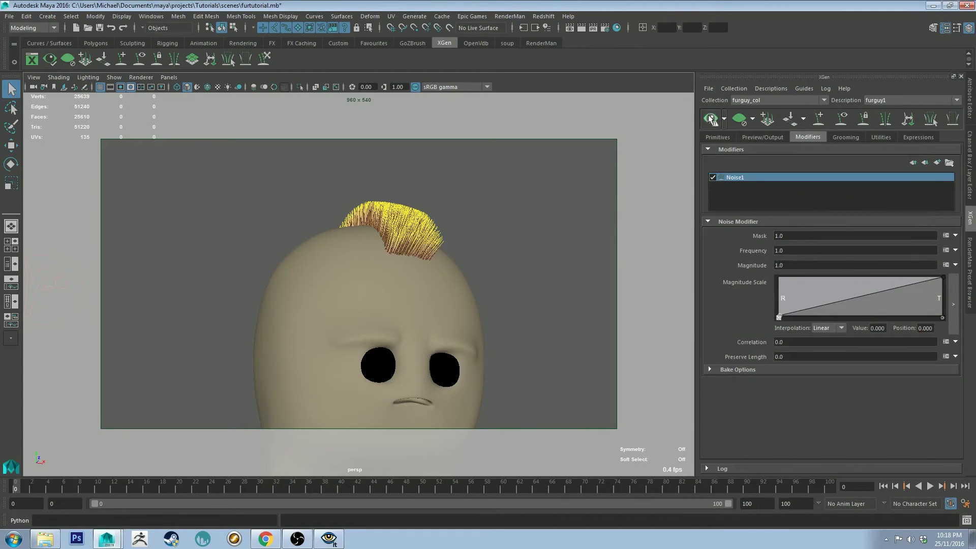
left_click_drag(538, 188, 511, 205, "alt")
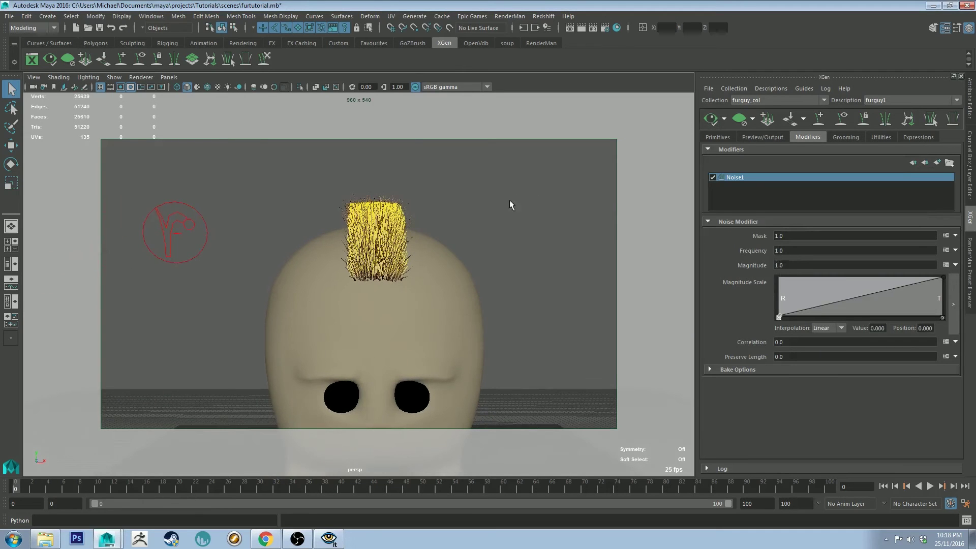
Turn off groom Visibility under Grooming Settings and view the character from a low front angle
left_click(845, 138)
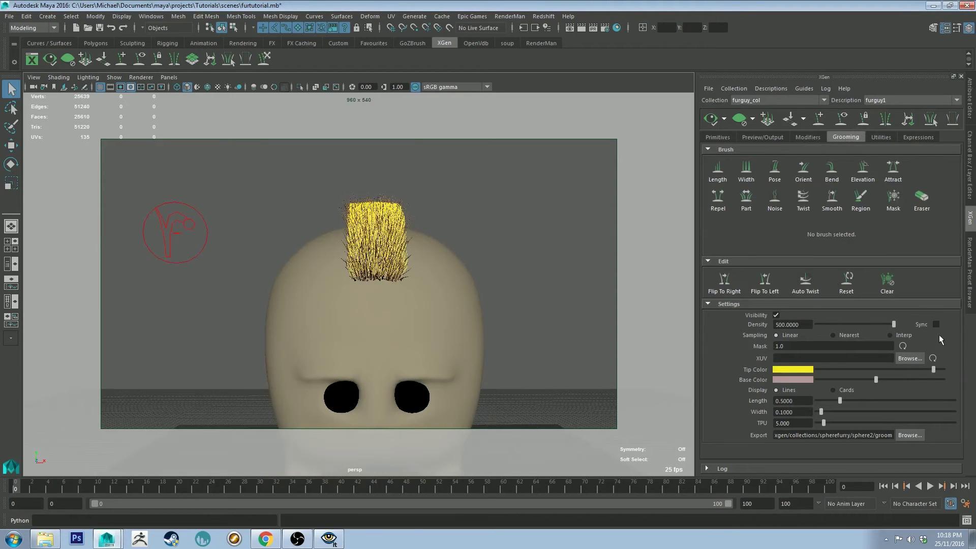
left_click(775, 315)
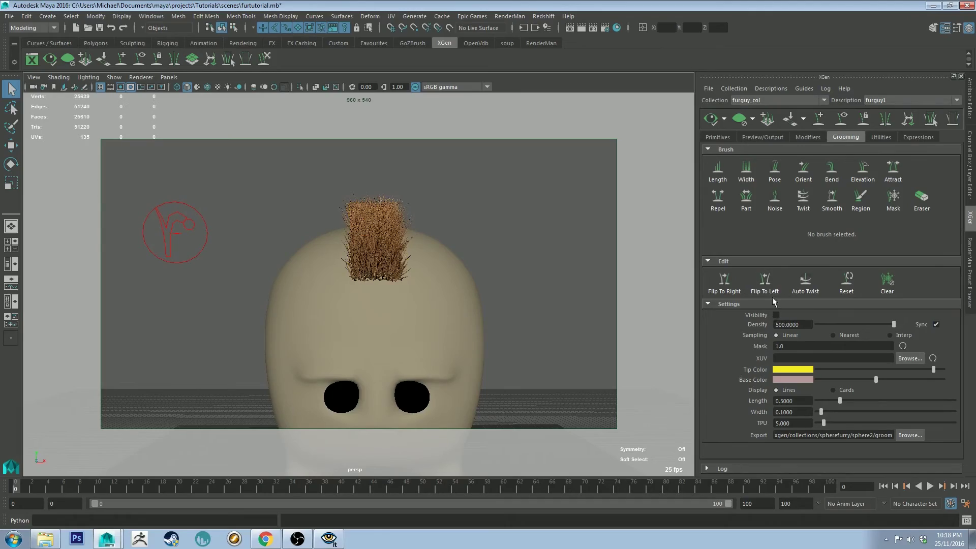
left_click_drag(528, 203, 385, 263, "alt")
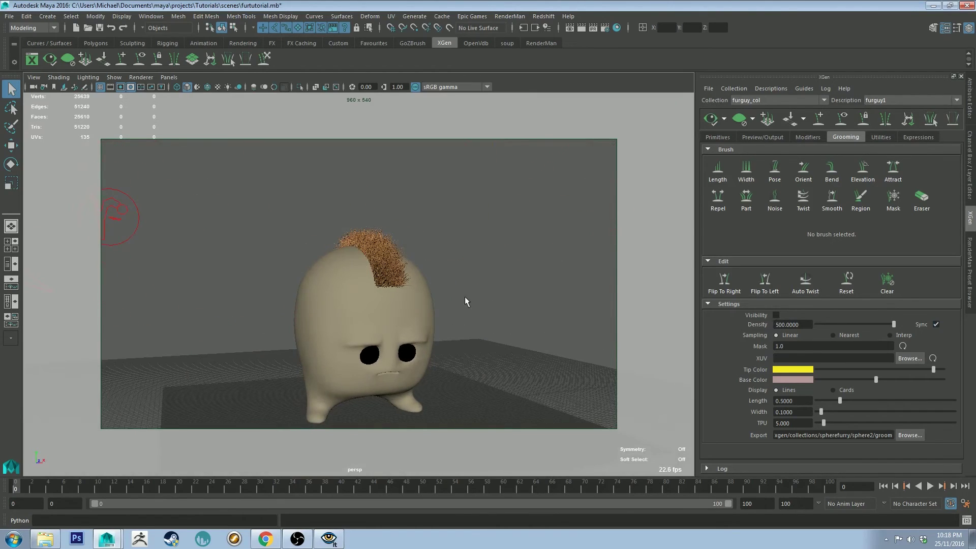
left_click_drag(499, 259, 413, 244, "alt")
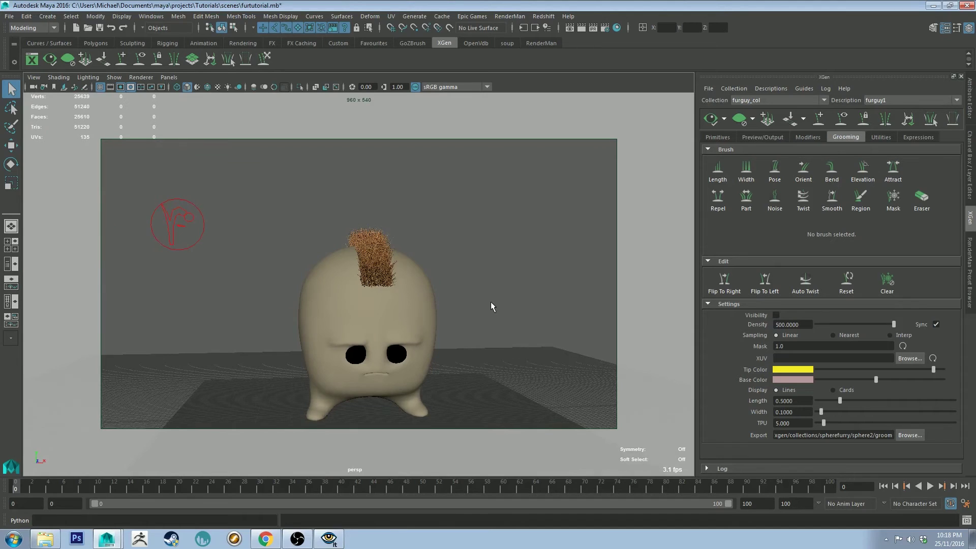
left_click_drag(491, 306, 453, 274, "alt")
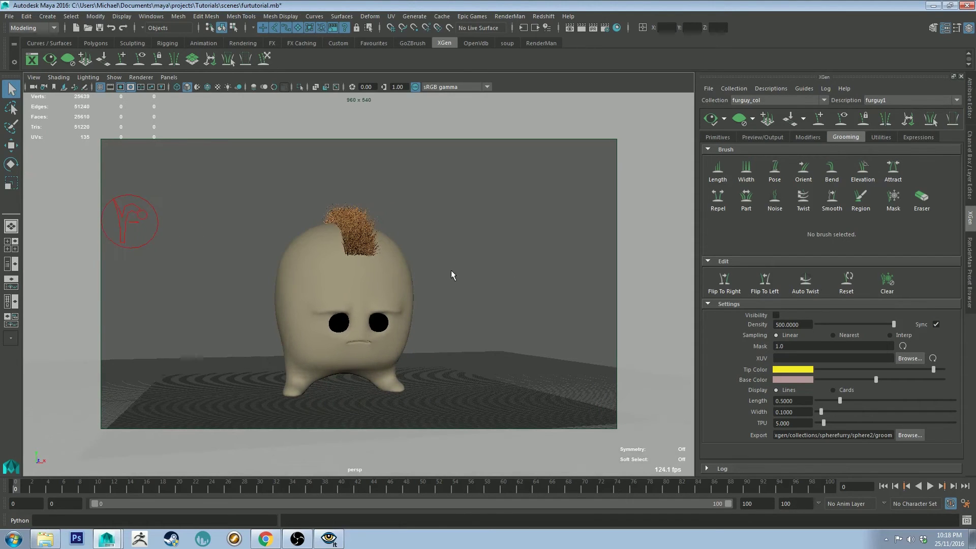
Open and arrange Hypershade and the Outliner, then select the furguy_col collection
left_click(616, 28)
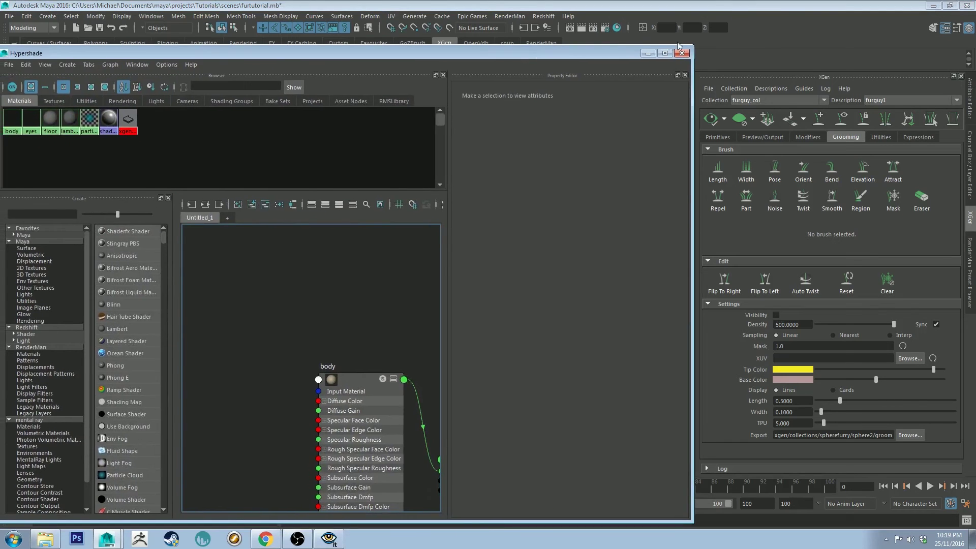
left_click_drag(542, 8, 758, 48)
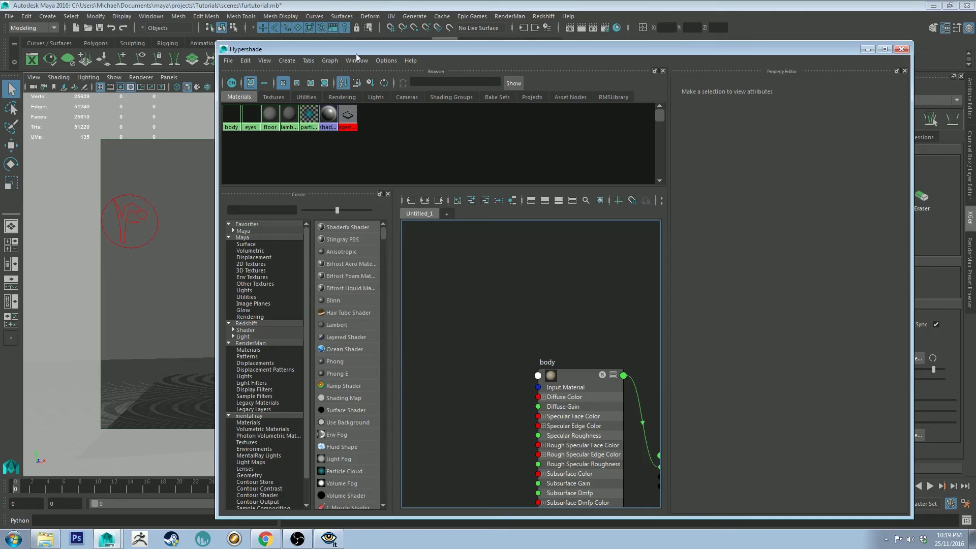
left_click_drag(436, 53, 446, 53)
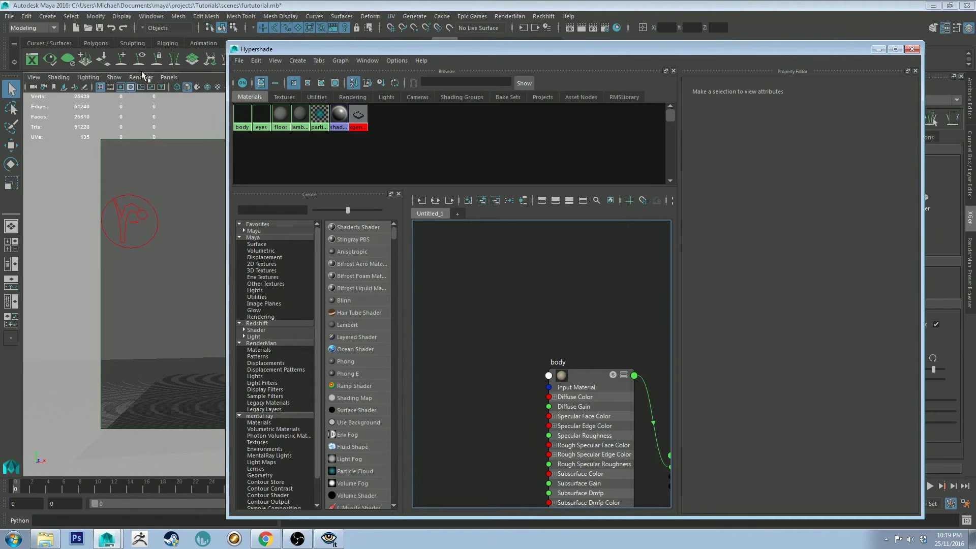
left_click(151, 16)
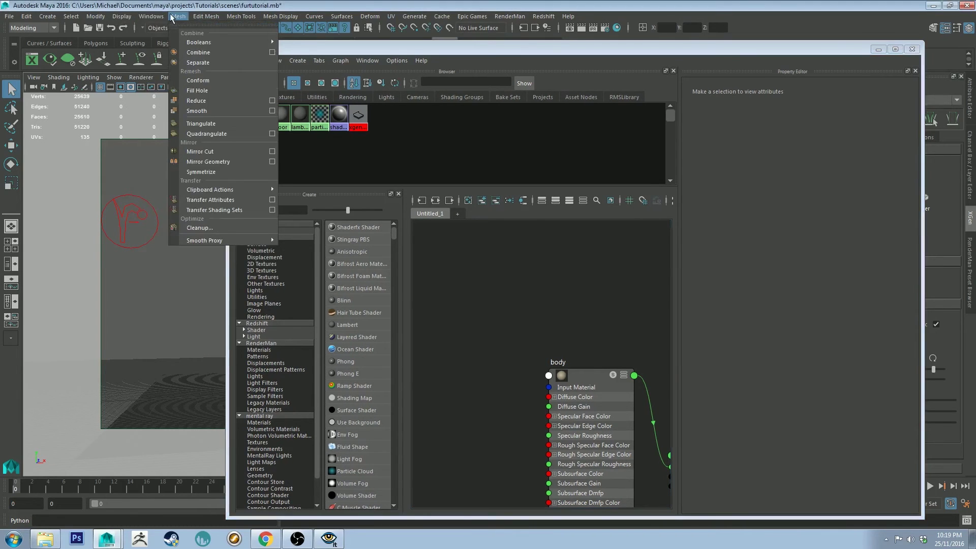
mouse_move(124, 18)
left_click(168, 111)
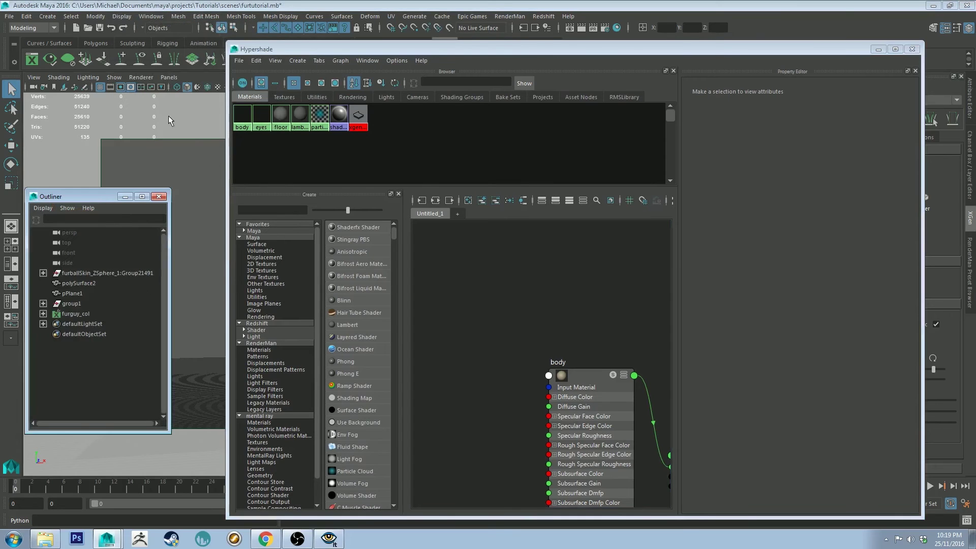
left_click_drag(101, 199, 114, 246)
left_click(93, 362)
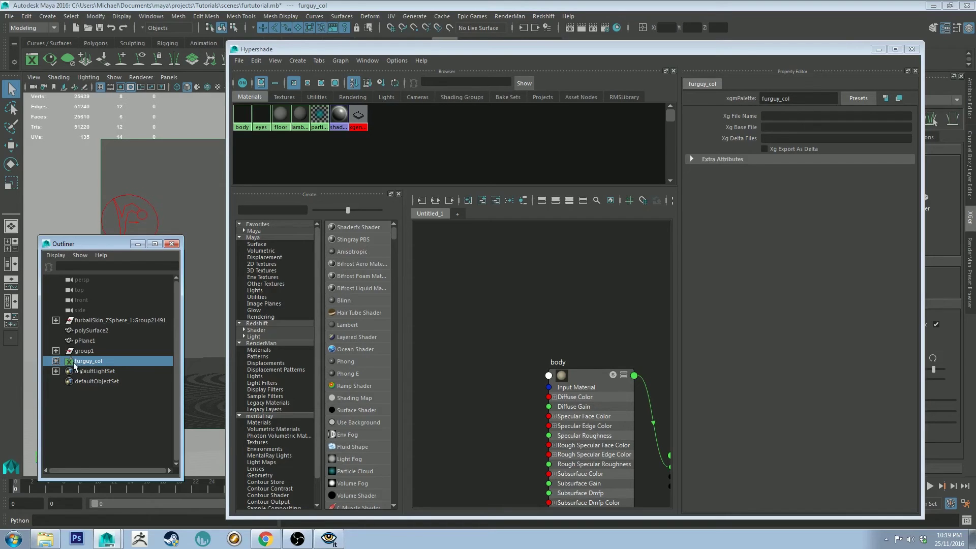
Create a RenderMan PxrMarschnerHair material and assign it to furguy_col
left_click(258, 349)
left_click(359, 263)
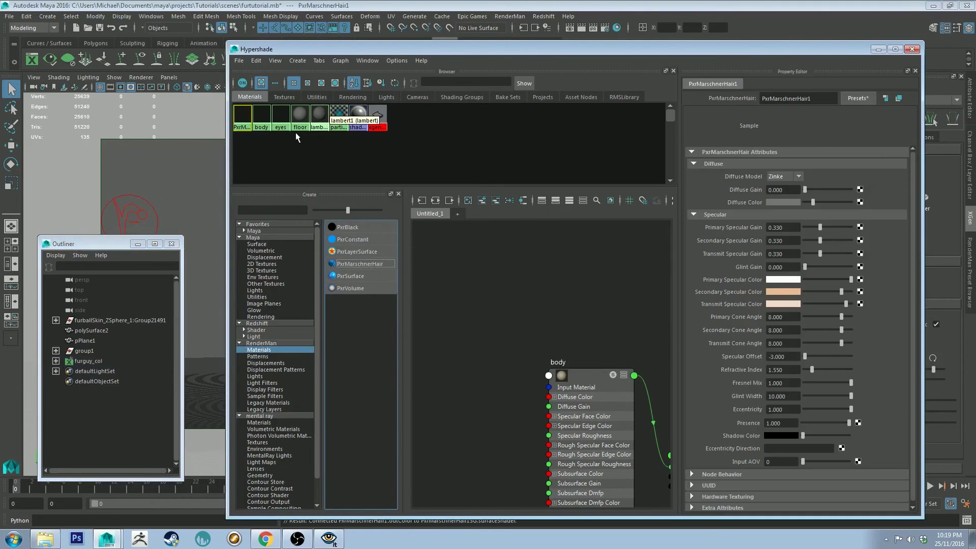
left_click(91, 361)
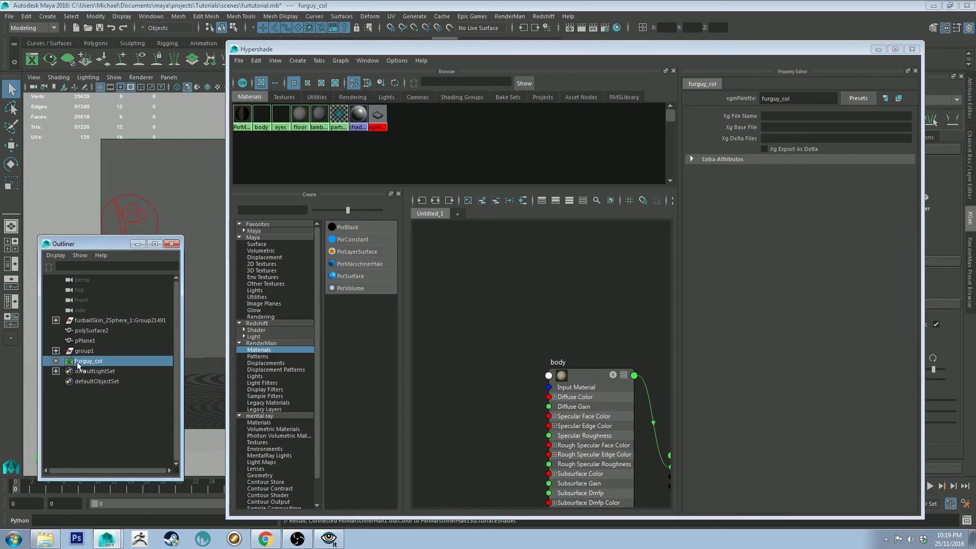
left_click(242, 115)
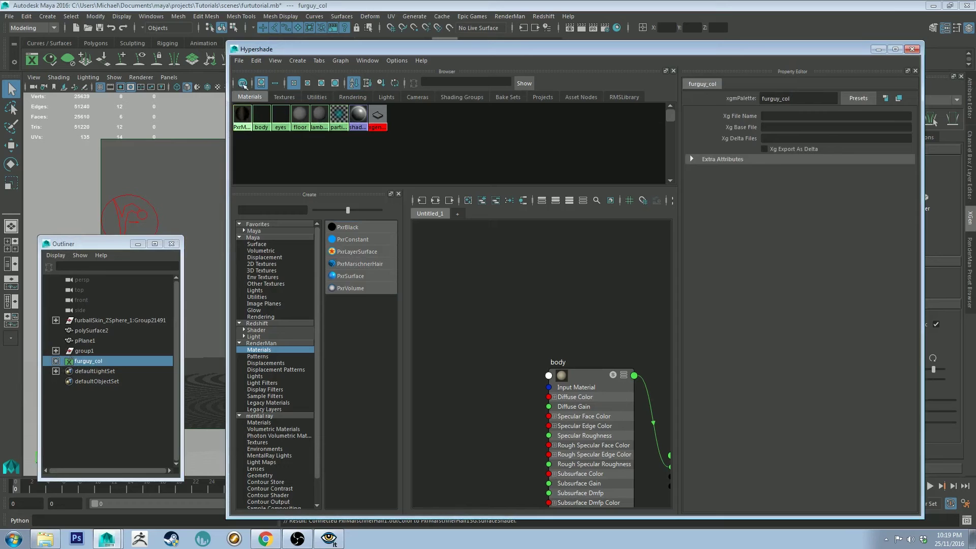
left_click(241, 83)
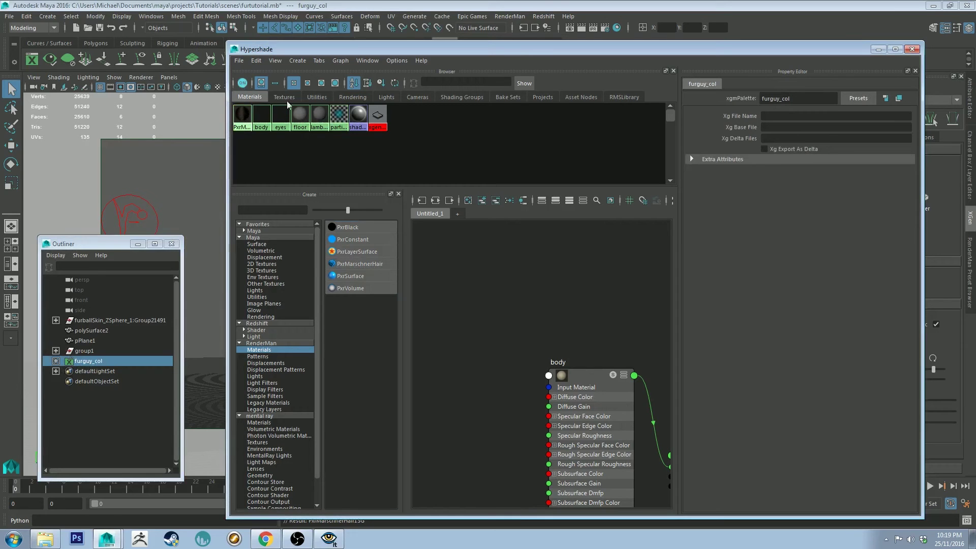
Set PxrMarschnerHair1's secondary specular colour to pink and transmit specular to light pink
left_click(117, 359)
left_click(241, 114)
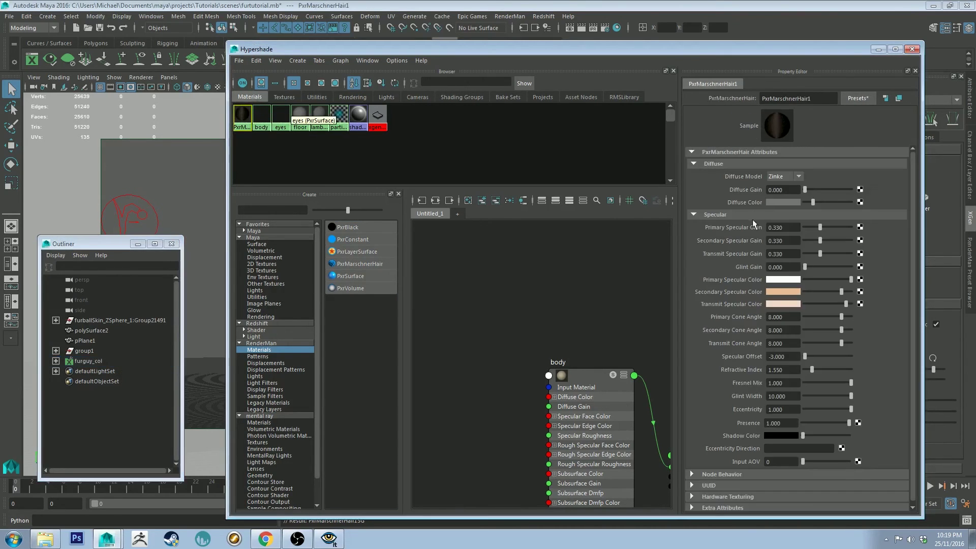
left_click(785, 291)
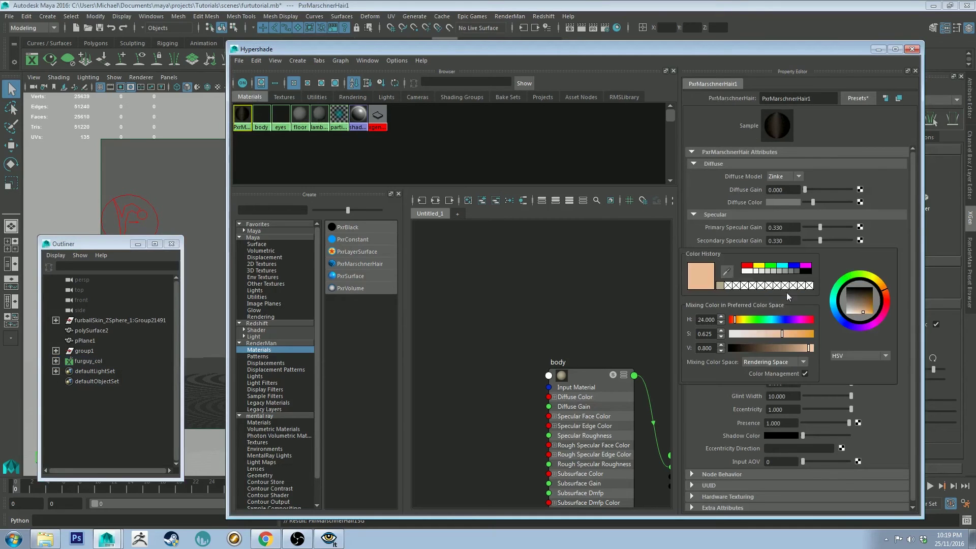
left_click(875, 328)
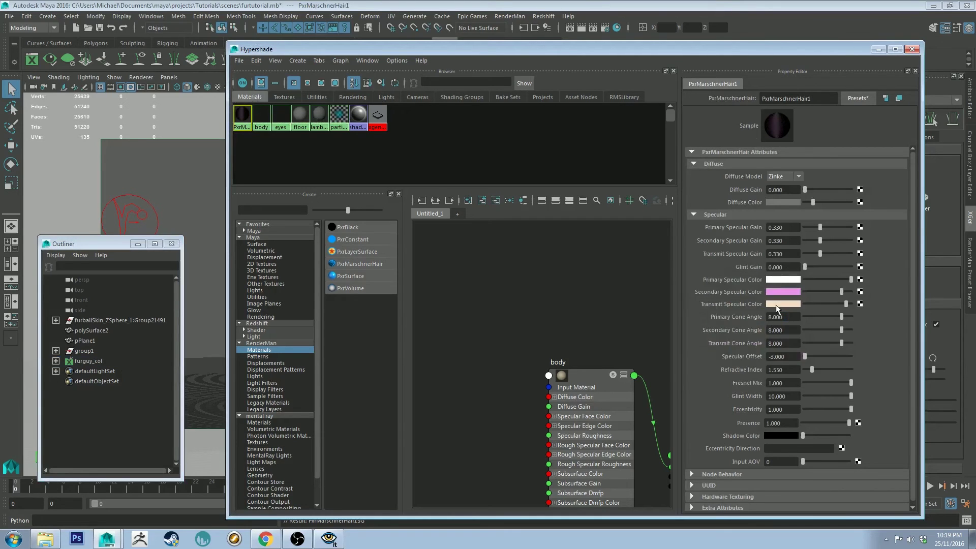
left_click(778, 306)
left_click(870, 333)
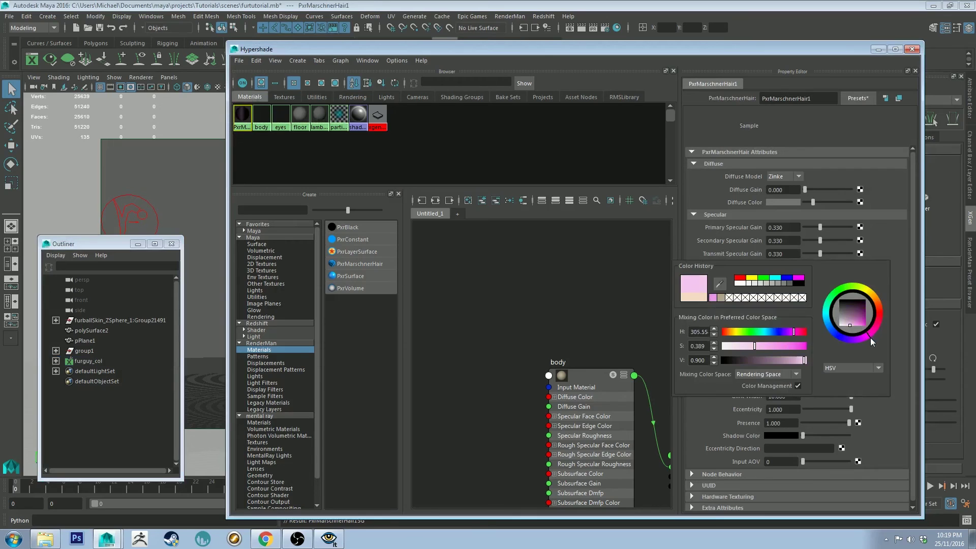
Close Hypershade, tile Maya to the right half, and start a RenderMan IPR render
left_click(912, 50)
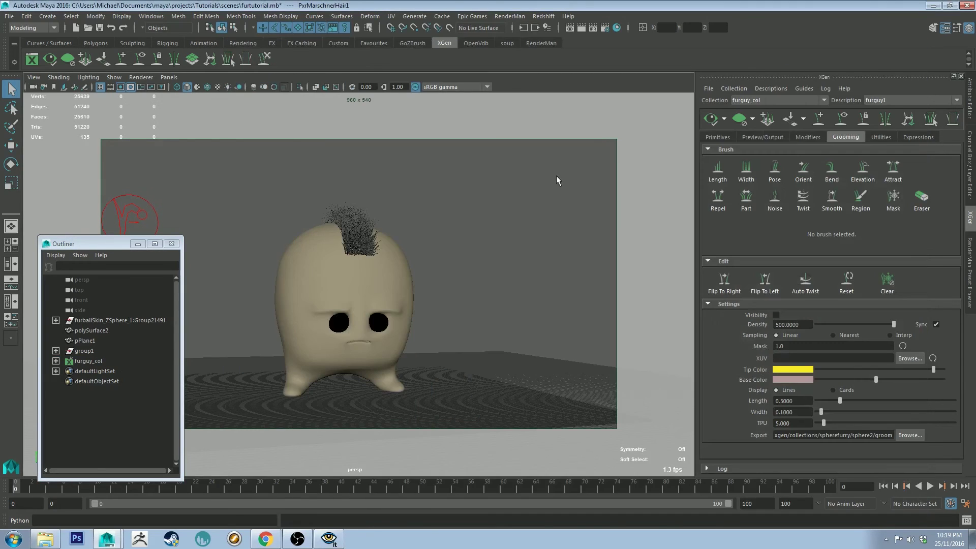
key("super+Right")
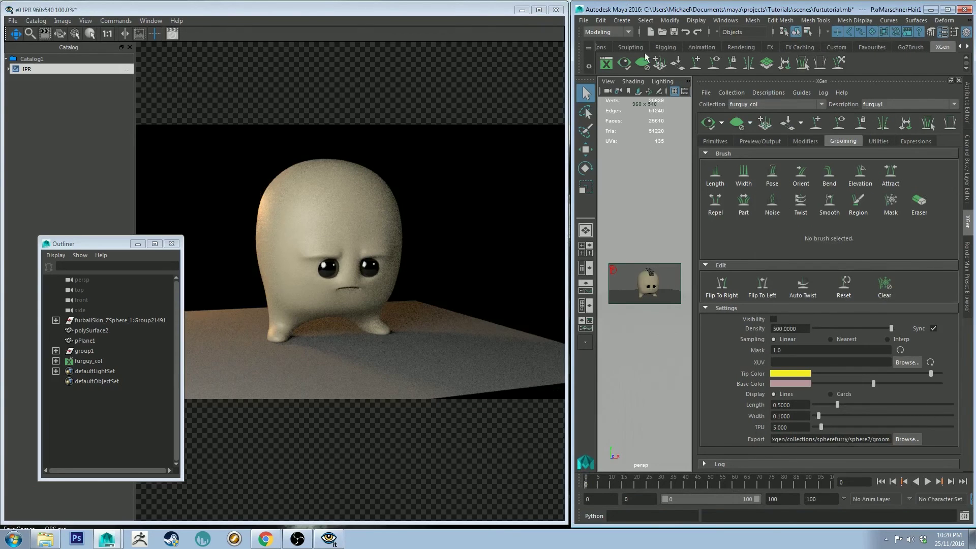
left_click(967, 47)
left_click(934, 47)
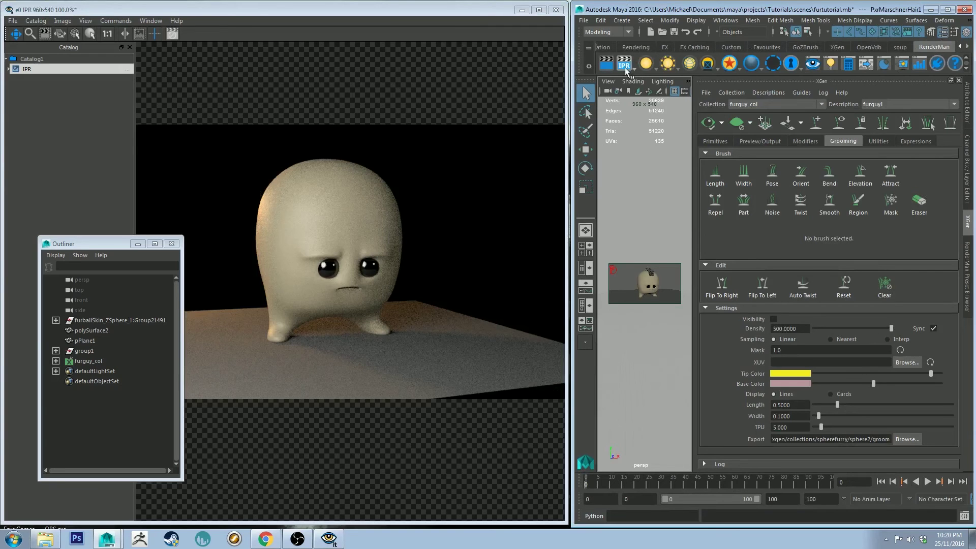
left_click(624, 63)
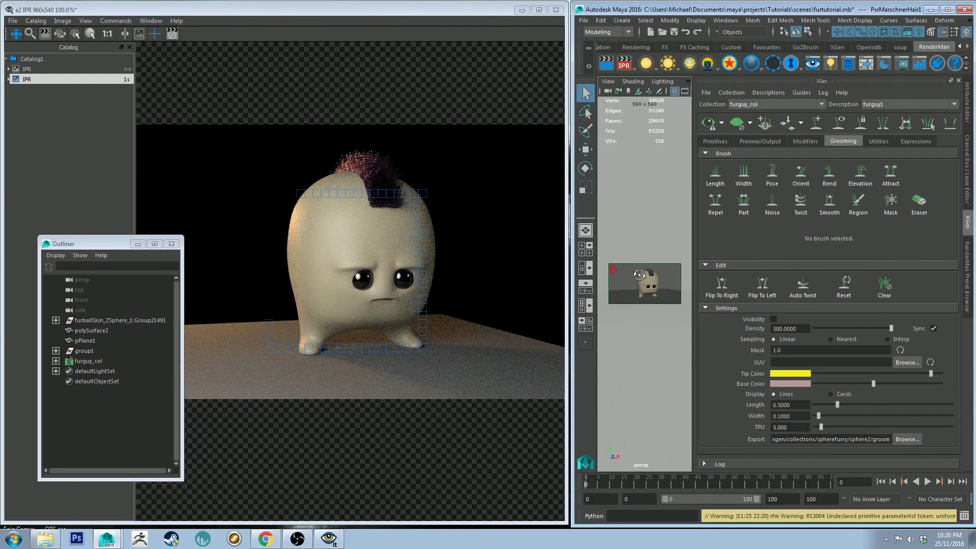
middle_click_drag(638, 274, 666, 276, "alt")
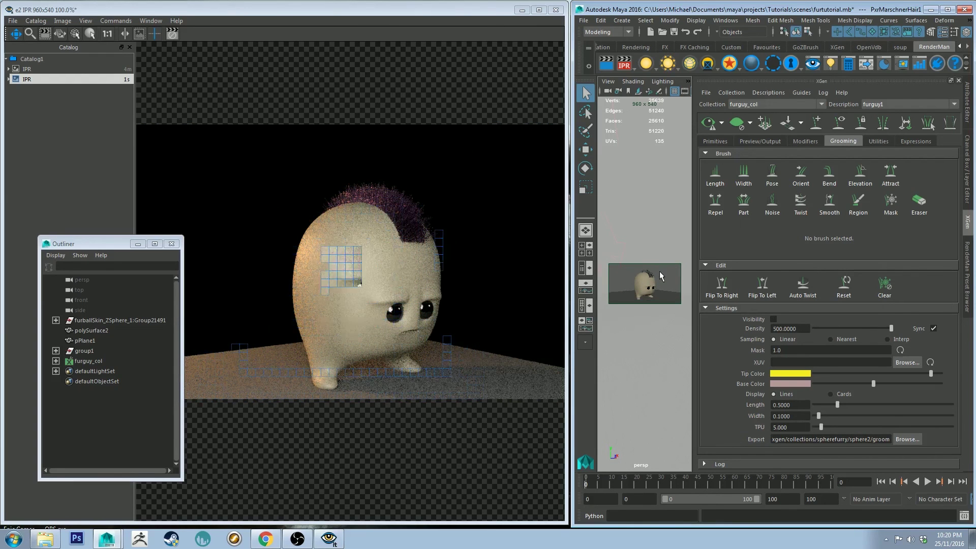